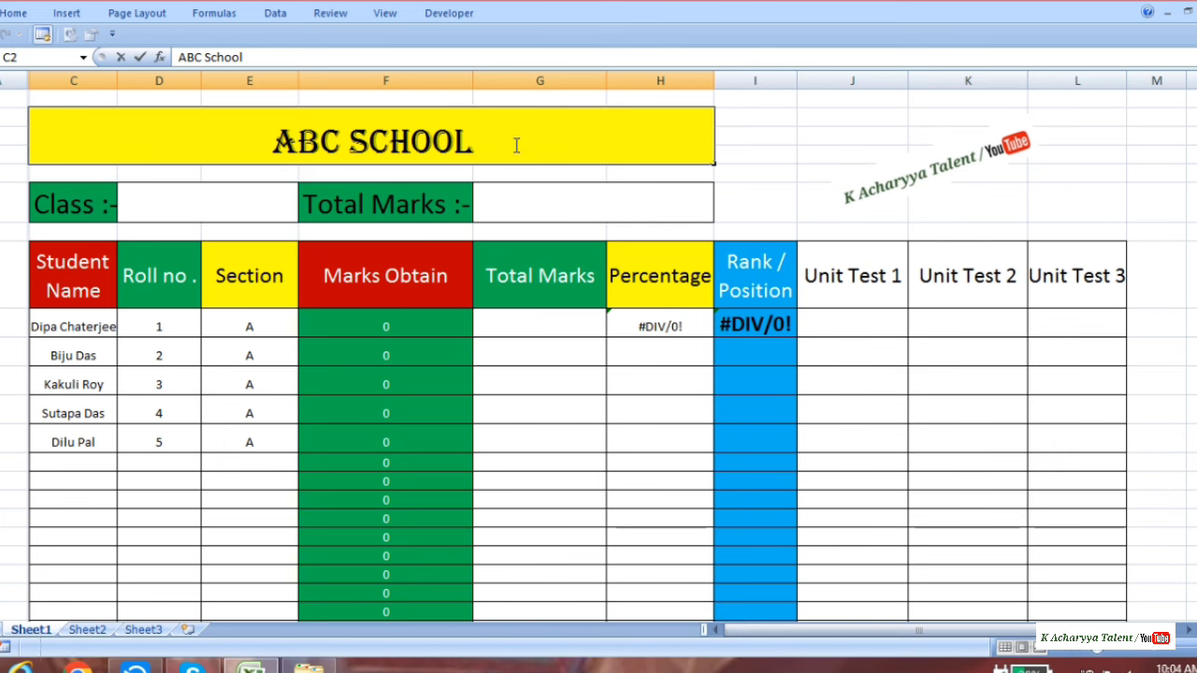
Step: Enter Class VI in D6 and Total Marks 400 in G6 of the marksheet header
{"action": "left_click", "coordinate": [229, 202]}
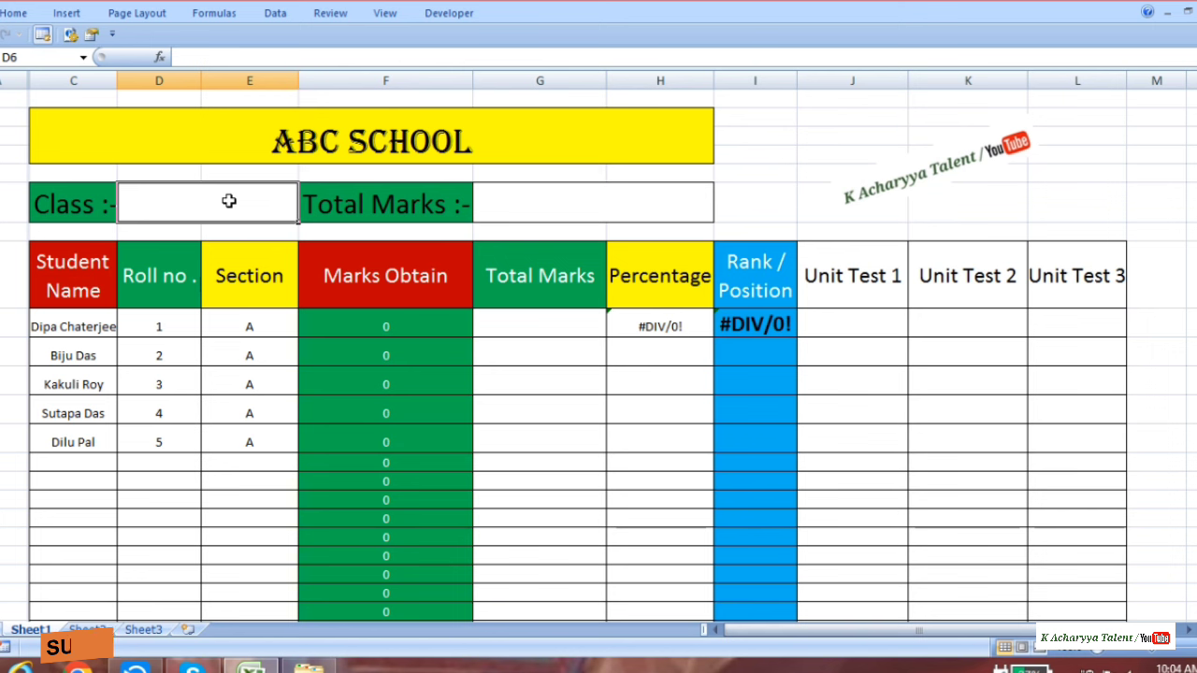
{"action": "type", "text": "VI"}
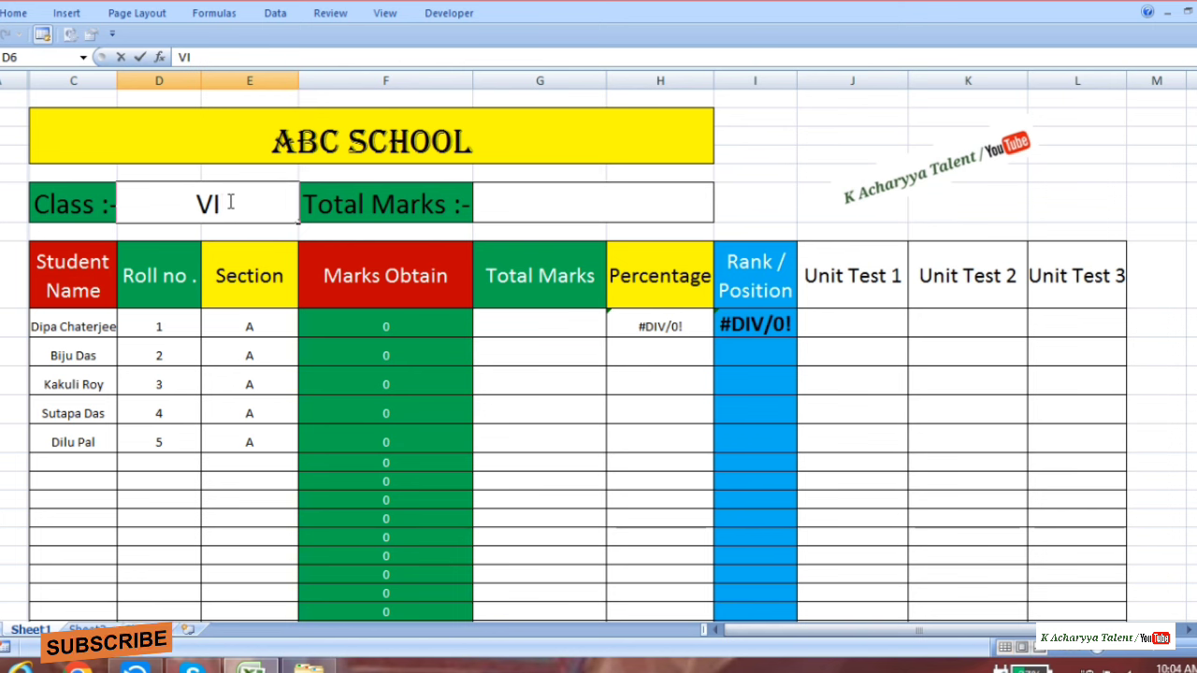
{"action": "left_click", "coordinate": [545, 207]}
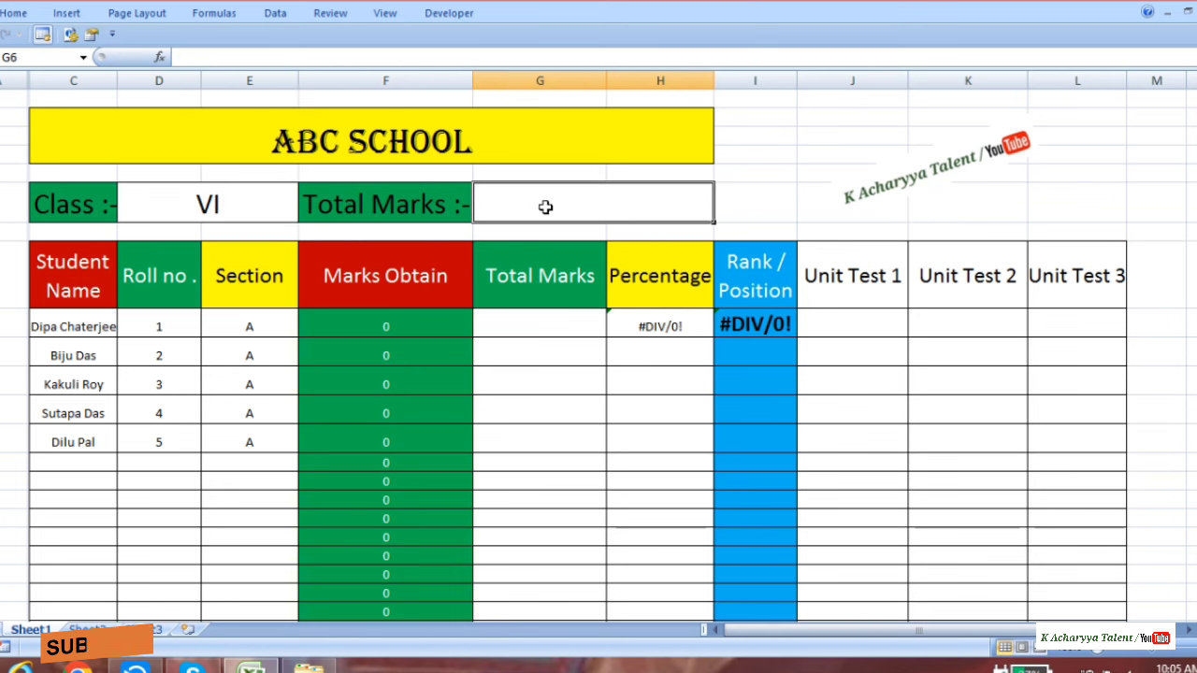
{"action": "type", "text": "400"}
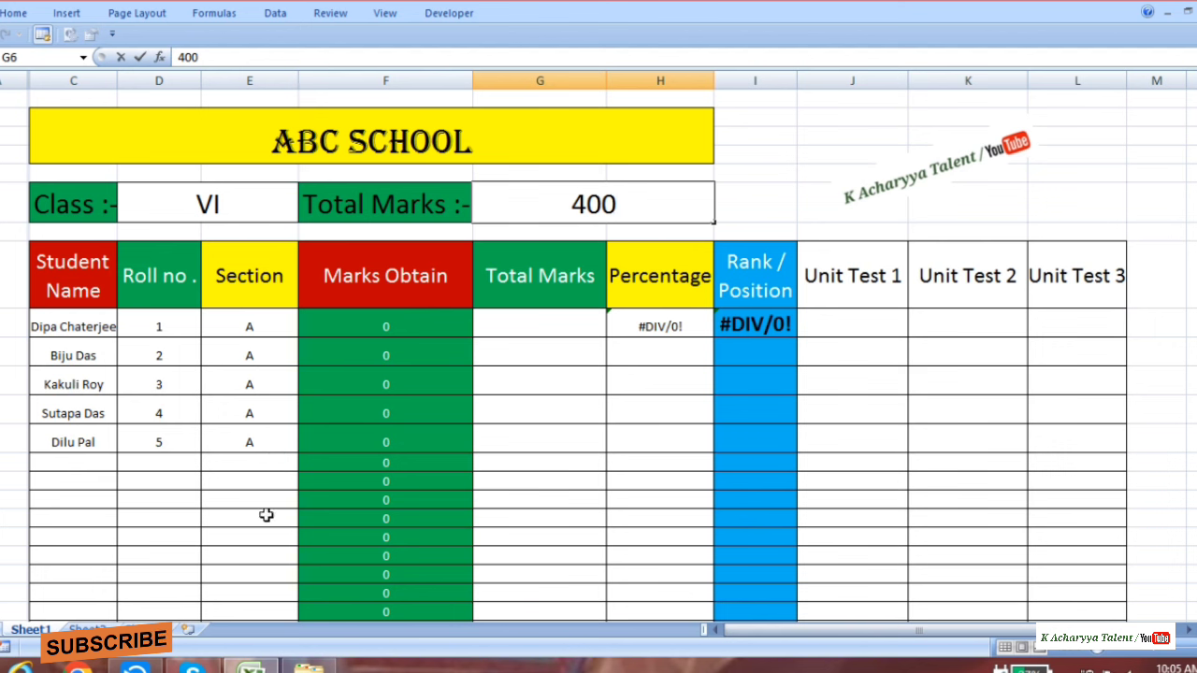
Step: Enter the first student's Unit Test scores 0, 120 and 125 in J9:L9
{"action": "double_click", "coordinate": [860, 322]}
{"action": "type", "text": "8"}
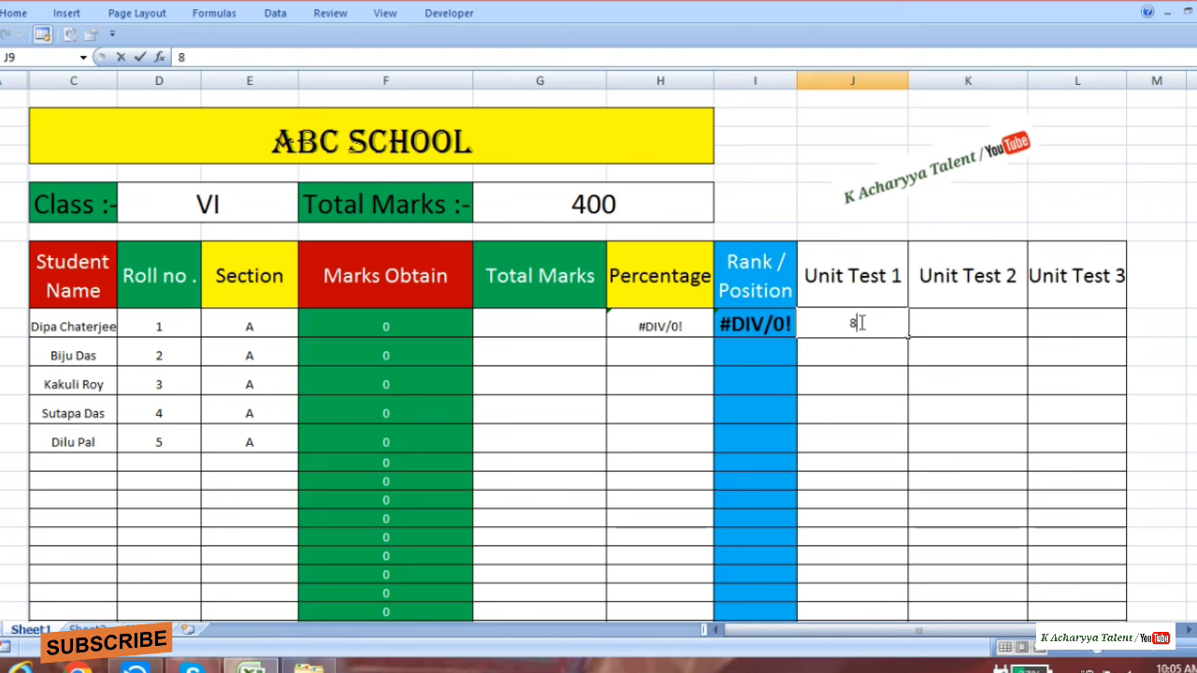
{"action": "type", "text": "0"}
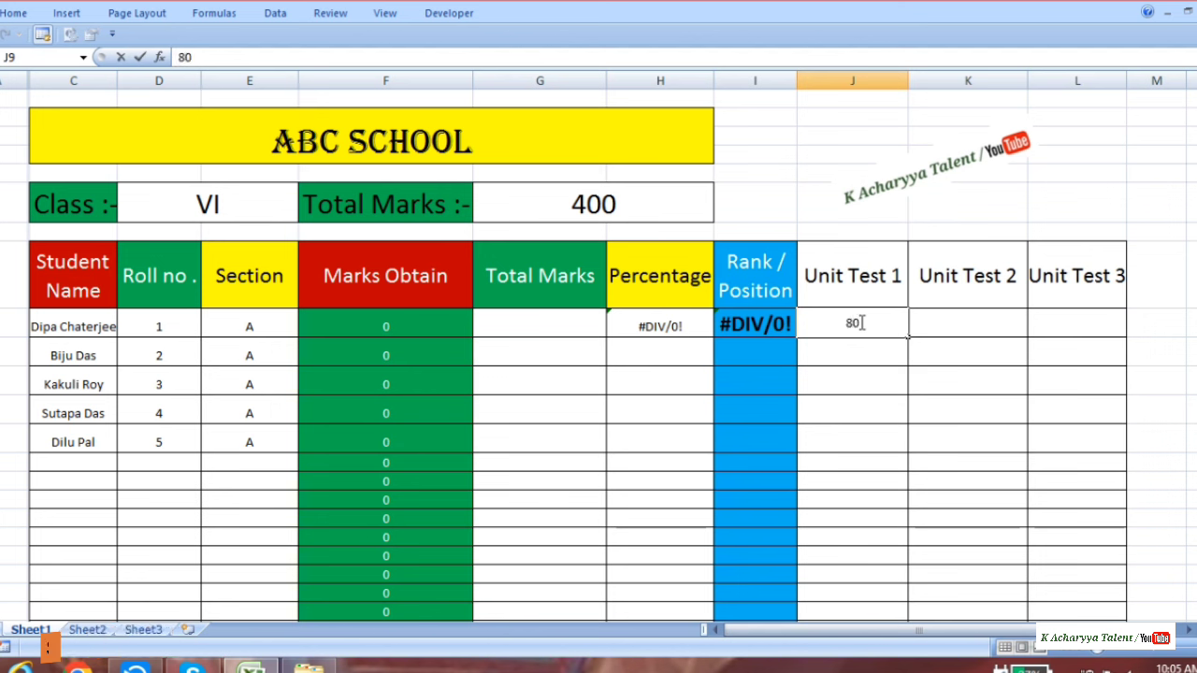
{"action": "key", "text": "Tab"}
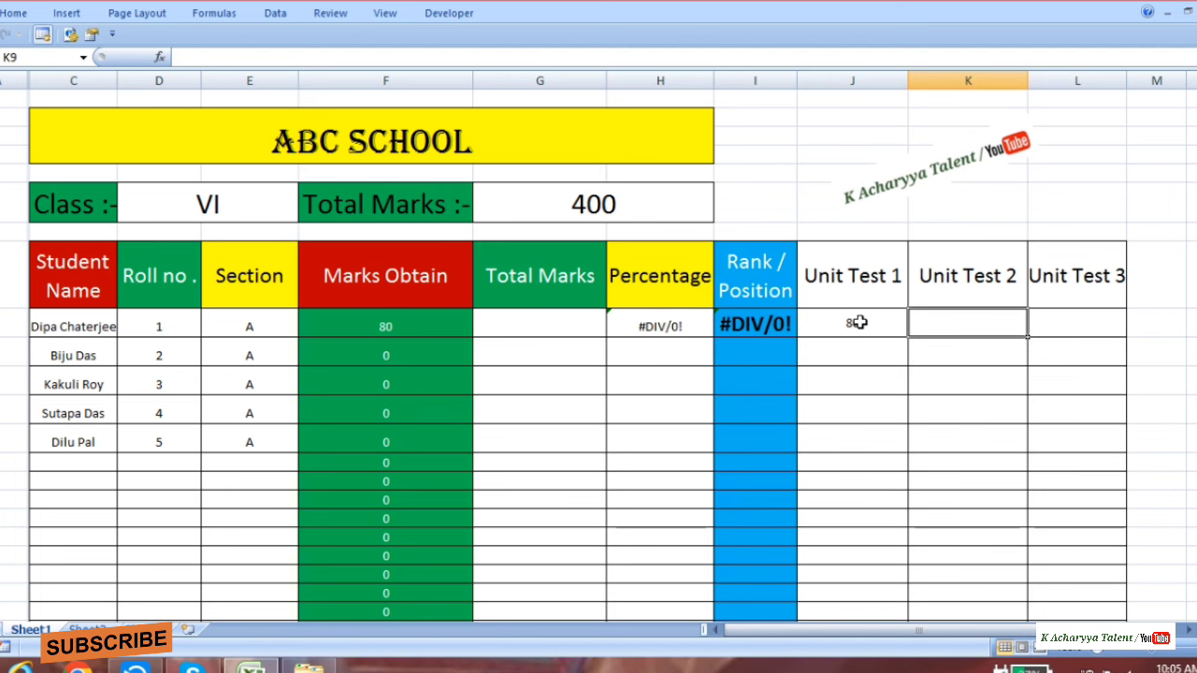
{"action": "type", "text": "120"}
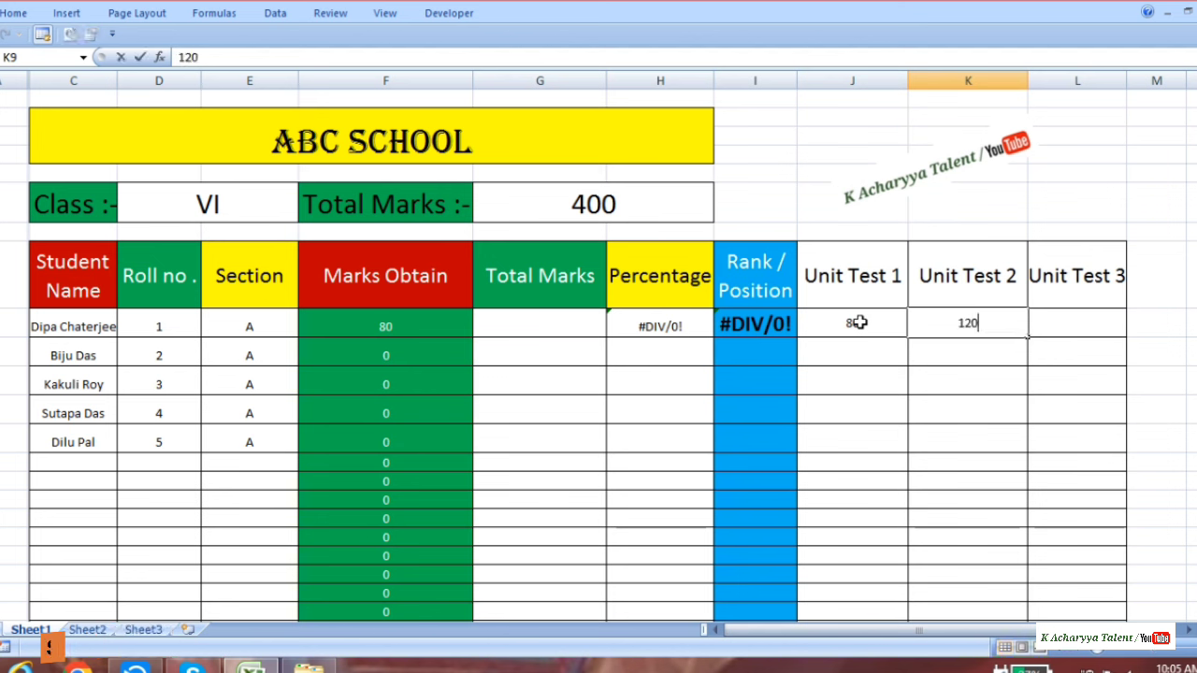
{"action": "key", "text": "Tab"}
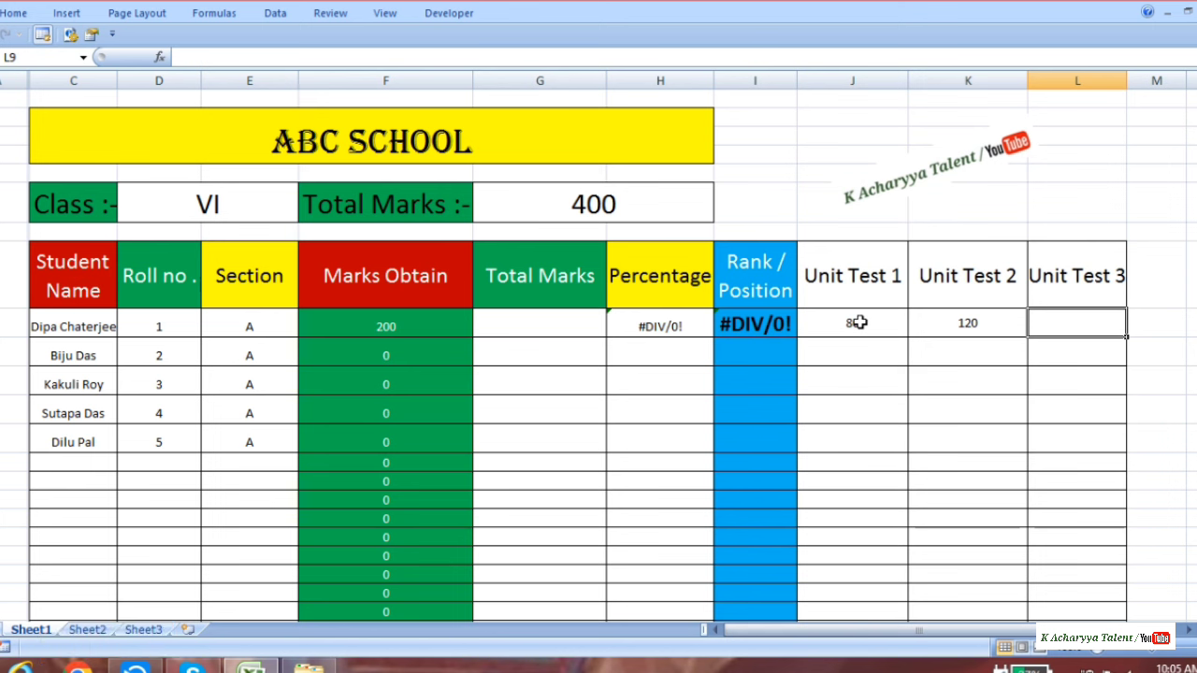
{"action": "type", "text": "125"}
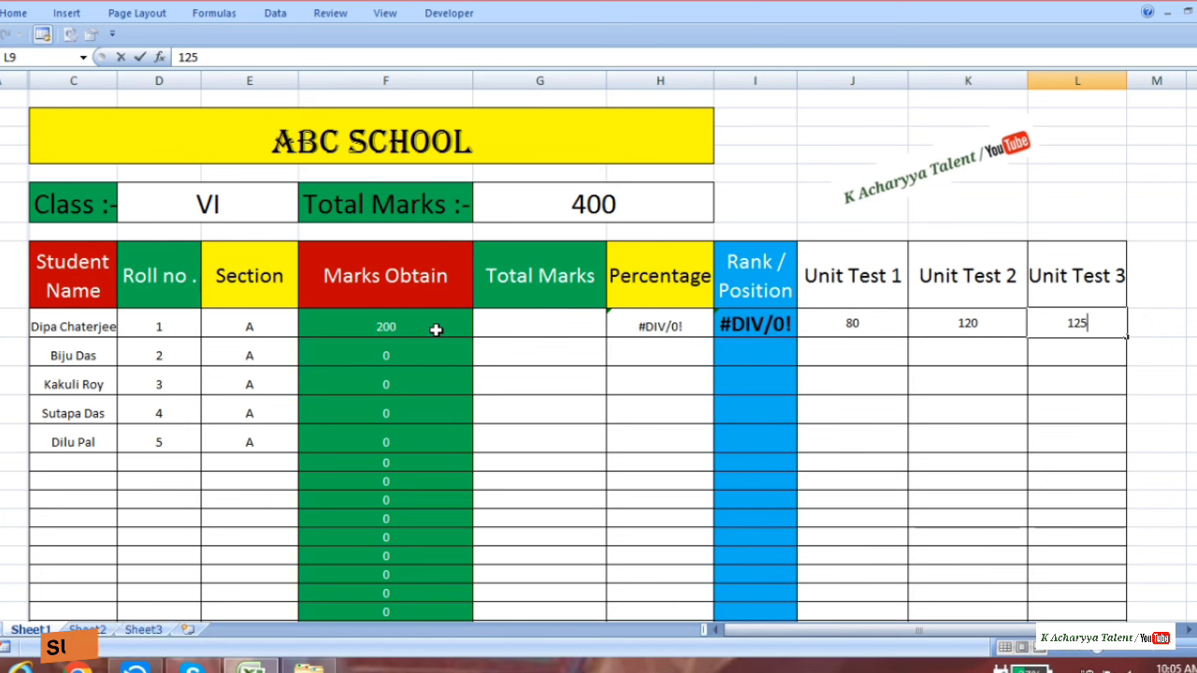
{"action": "key", "text": "Tab"}
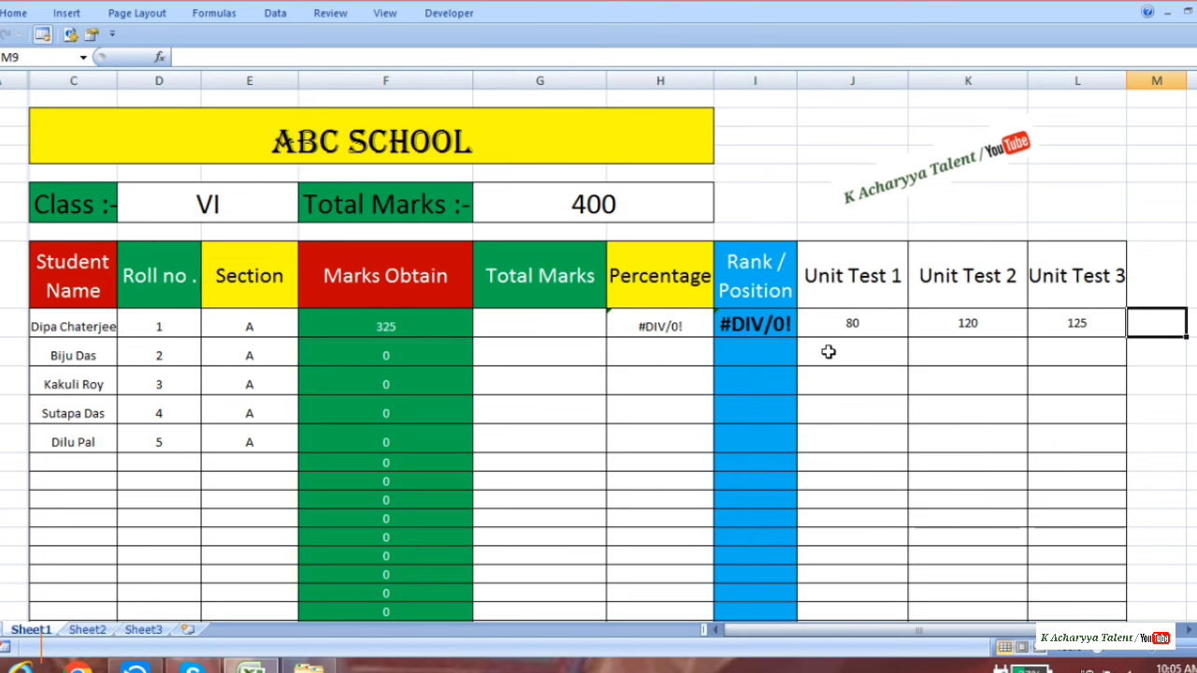
Step: Enter the second student's Unit Test scores 70, 110 and 135 in J10:L10
{"action": "left_click", "coordinate": [829, 351]}
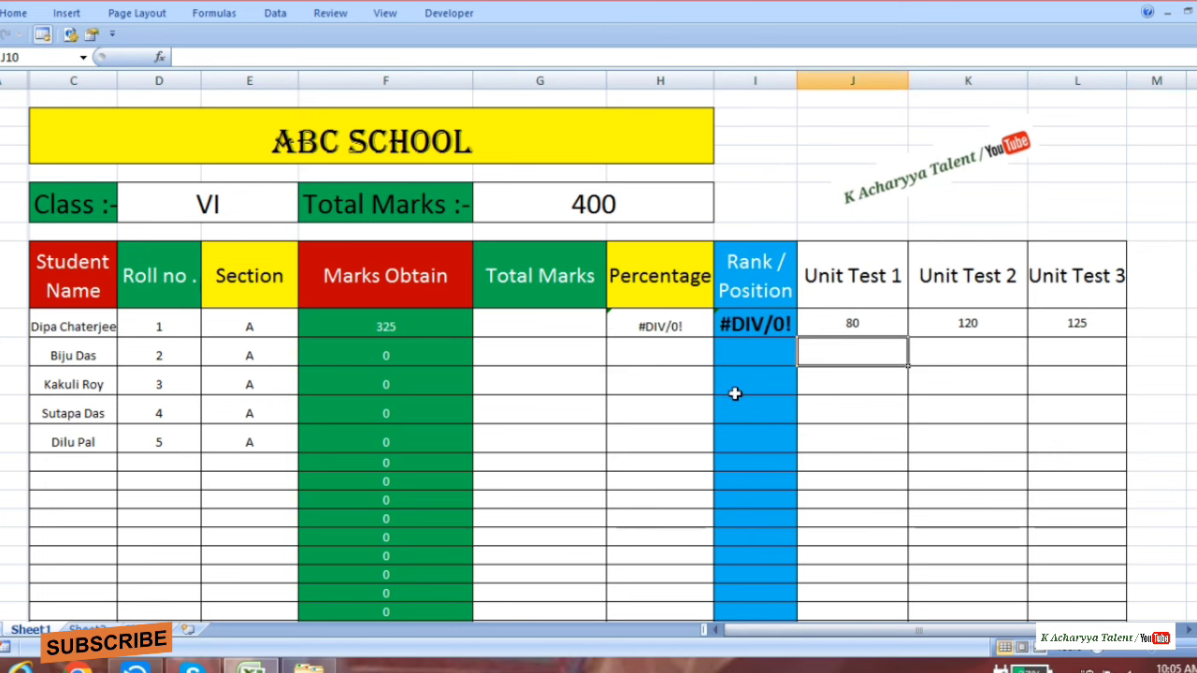
{"action": "type", "text": "70"}
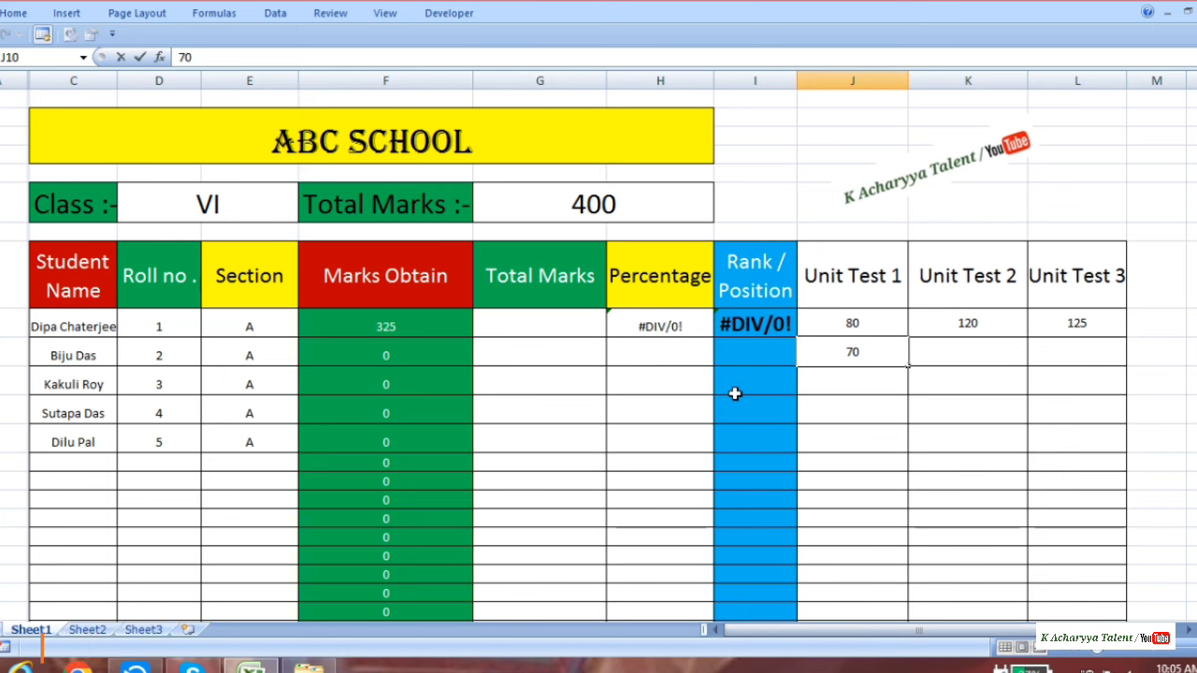
{"action": "key", "text": "Tab"}
{"action": "type", "text": "1"}
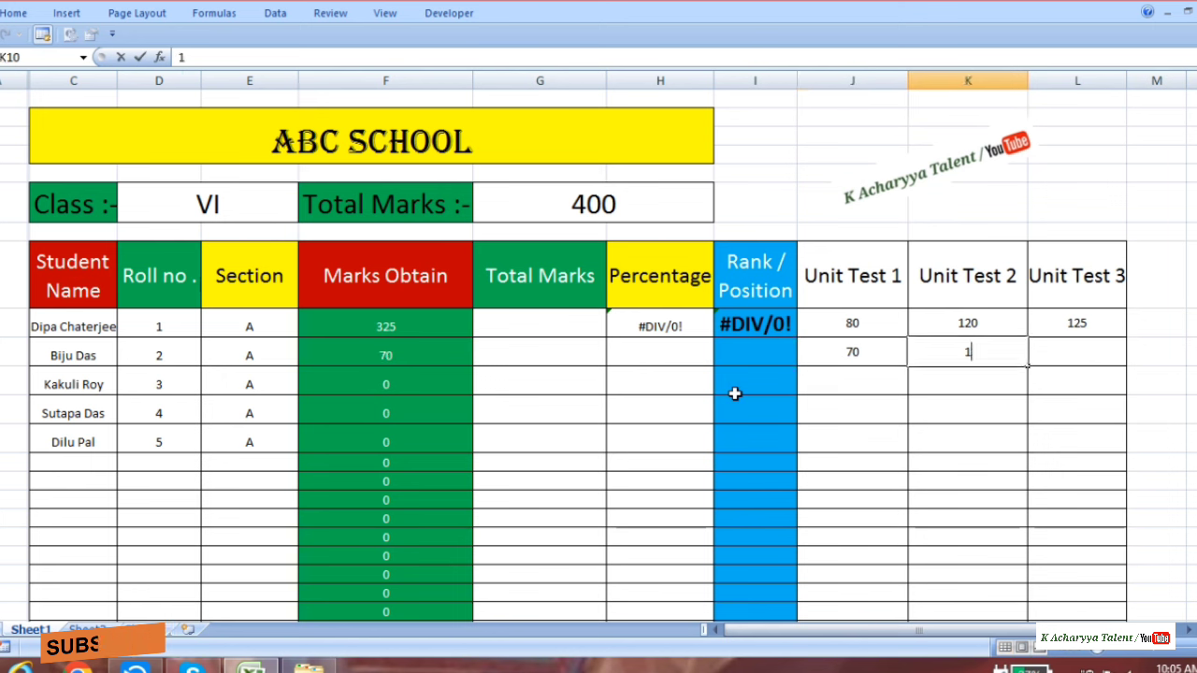
{"action": "type", "text": "10"}
{"action": "key", "text": "Tab"}
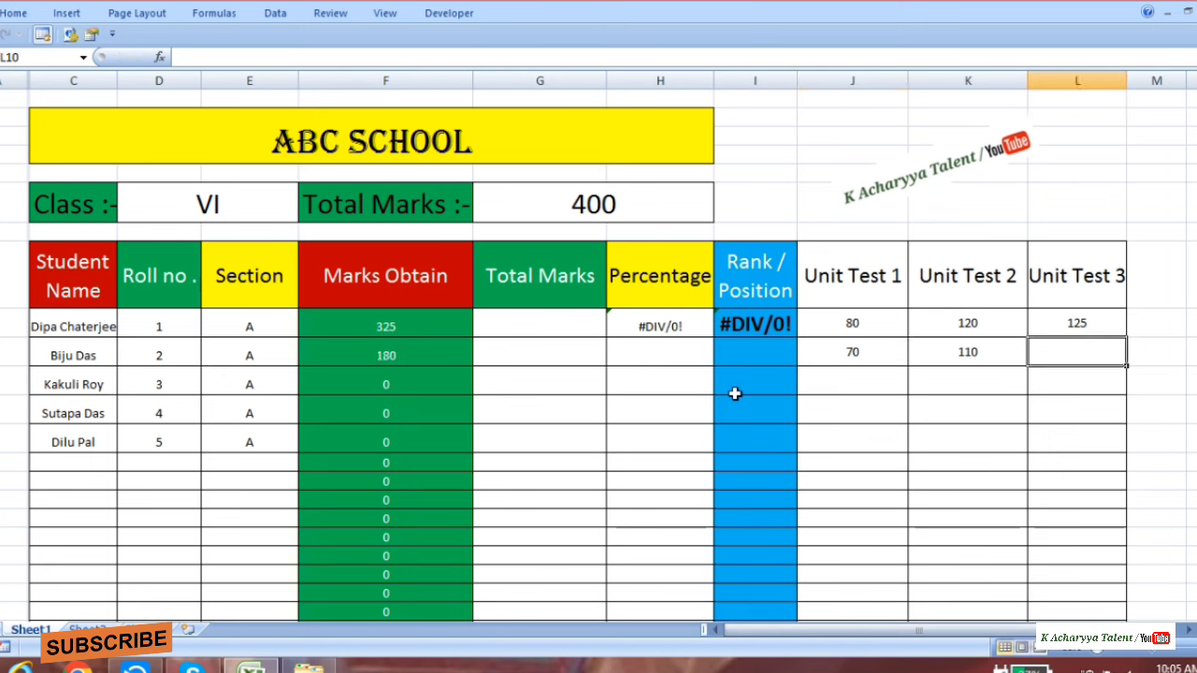
{"action": "type", "text": "135"}
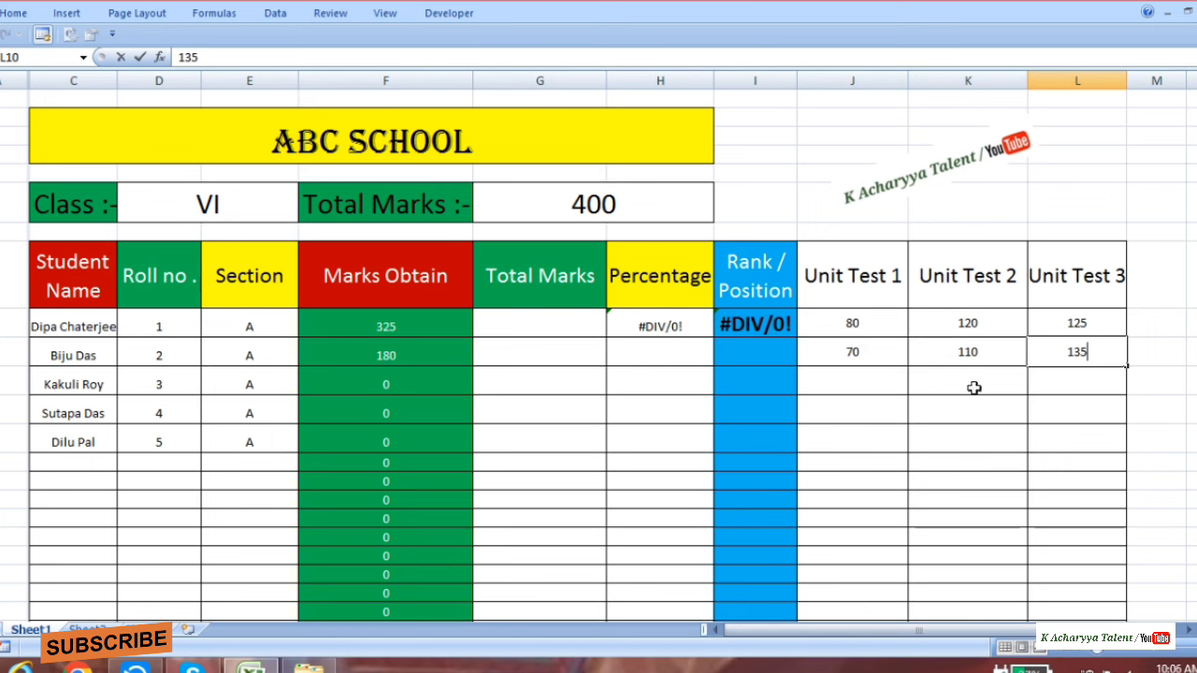
Step: Enter the third student's Unit Test scores 75, 100 and 122 in J11:L11
{"action": "left_click", "coordinate": [837, 387]}
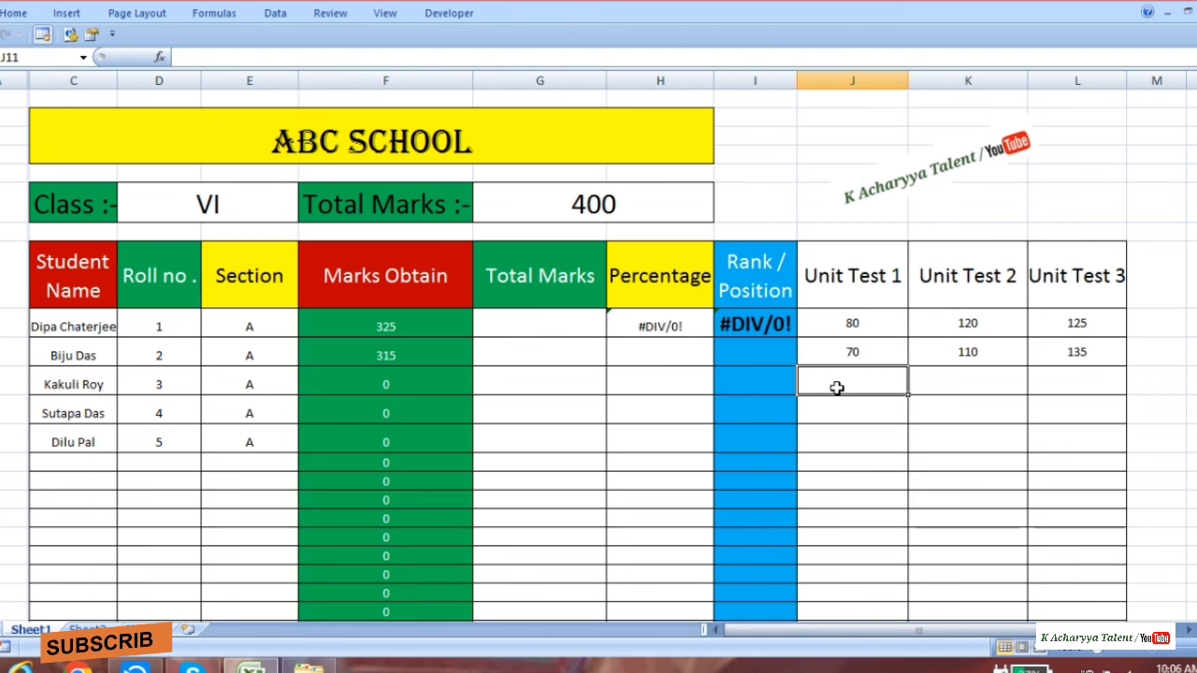
{"action": "type", "text": "75"}
{"action": "key", "text": "Tab"}
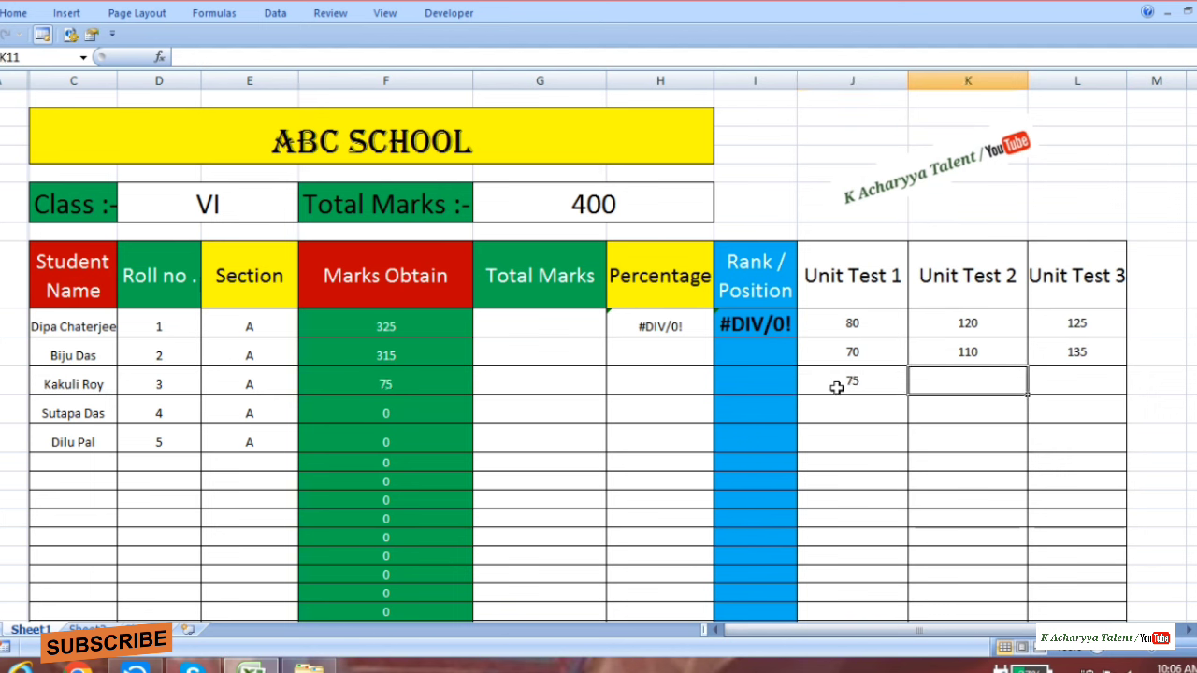
{"action": "type", "text": "100"}
{"action": "key", "text": "Tab"}
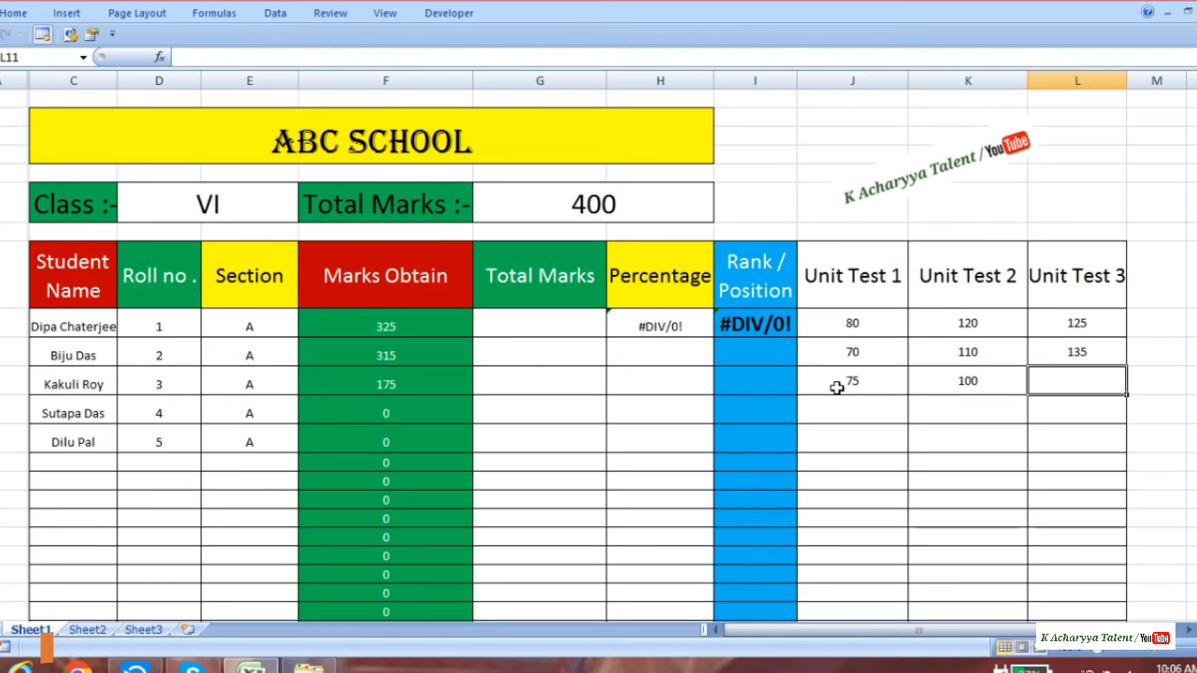
{"action": "type", "text": "122"}
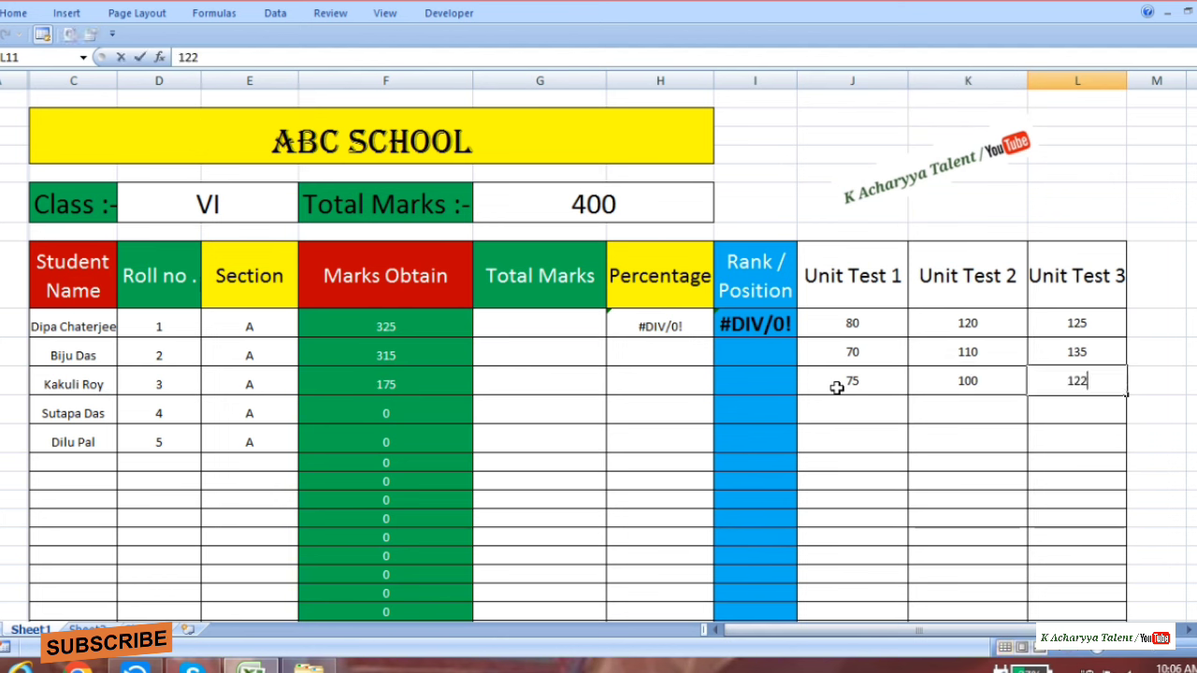
Step: Set Total Marks to 400 in G9 and fill it down to G13
{"action": "left_click", "coordinate": [409, 389]}
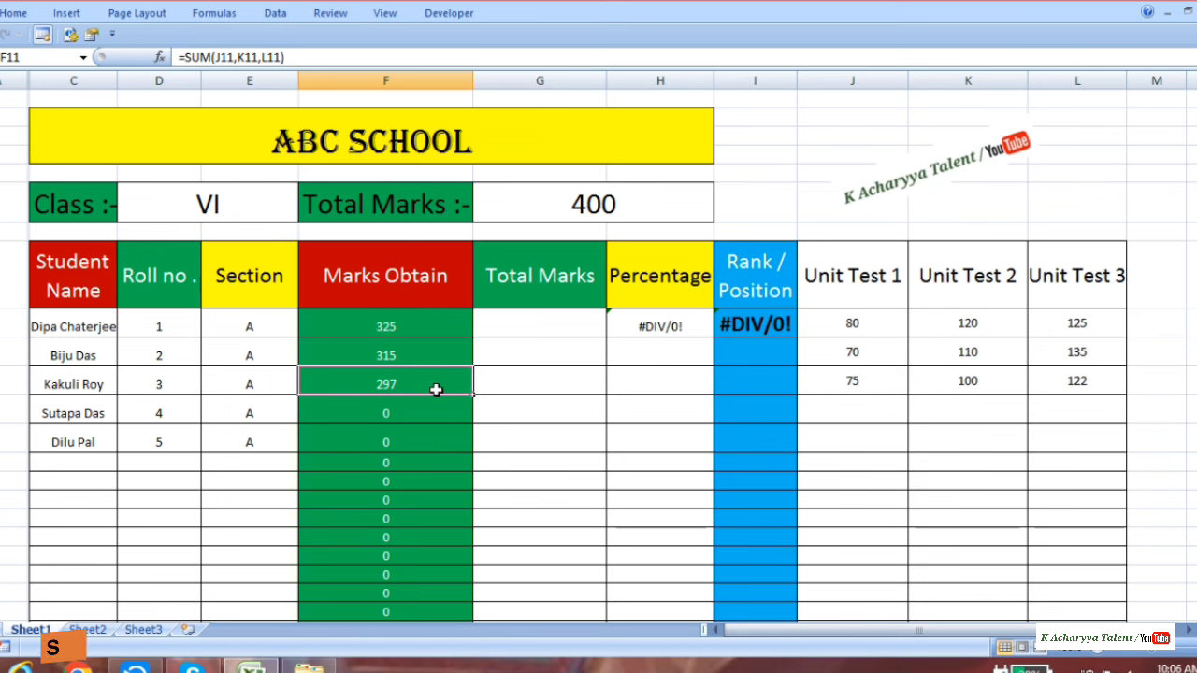
{"action": "left_click", "coordinate": [525, 321]}
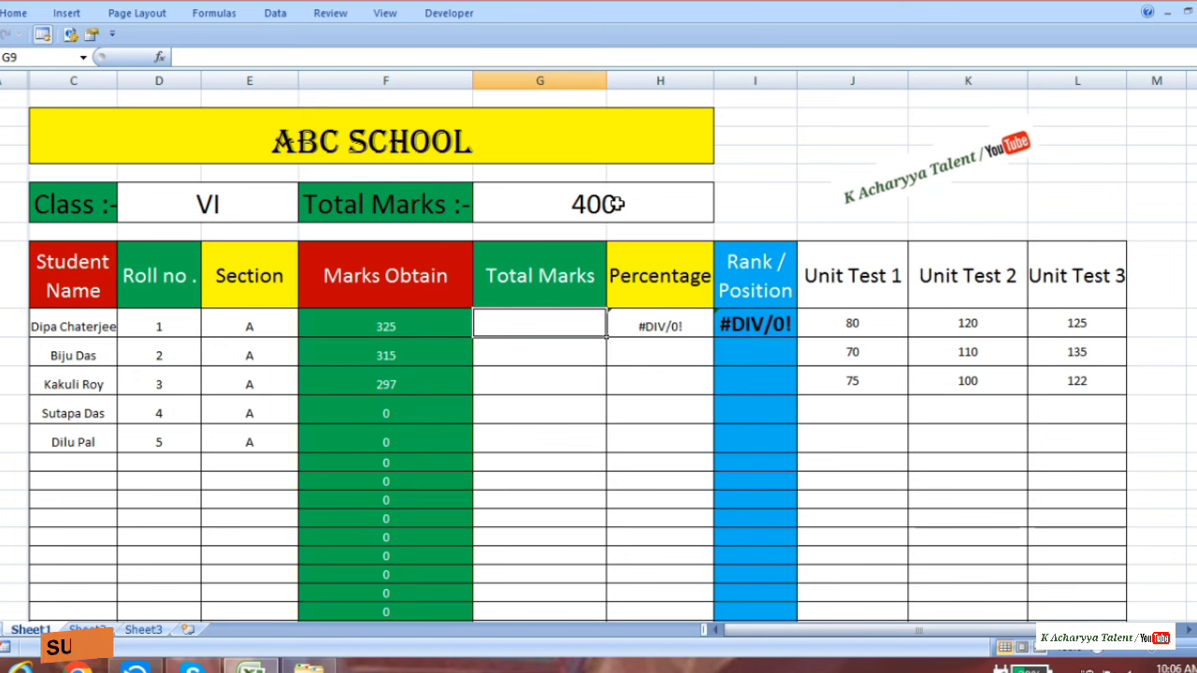
{"action": "double_click", "coordinate": [562, 327]}
{"action": "type", "text": "400"}
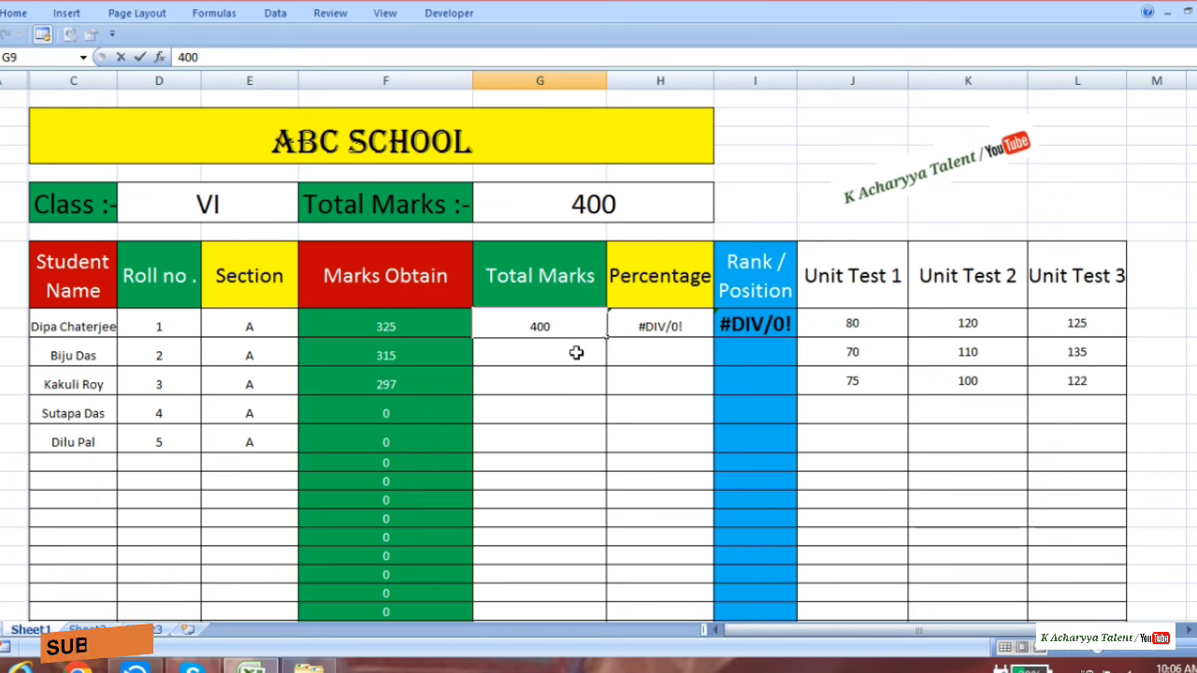
{"action": "left_click", "coordinate": [574, 347]}
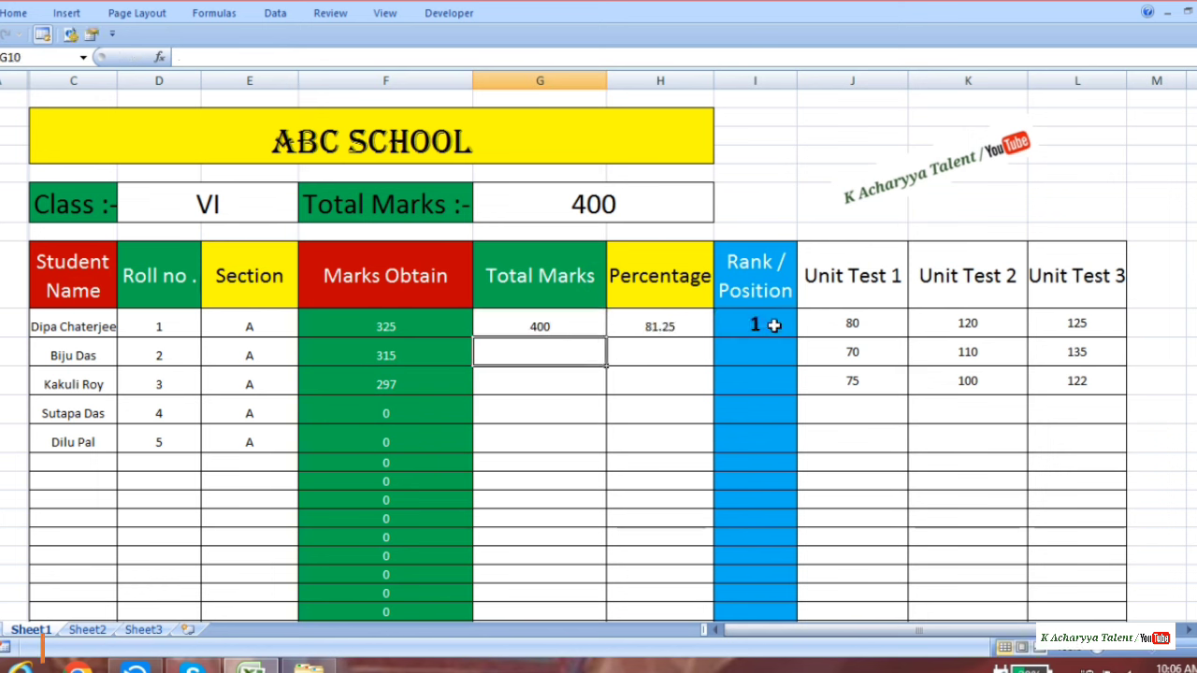
{"action": "left_click", "coordinate": [557, 325]}
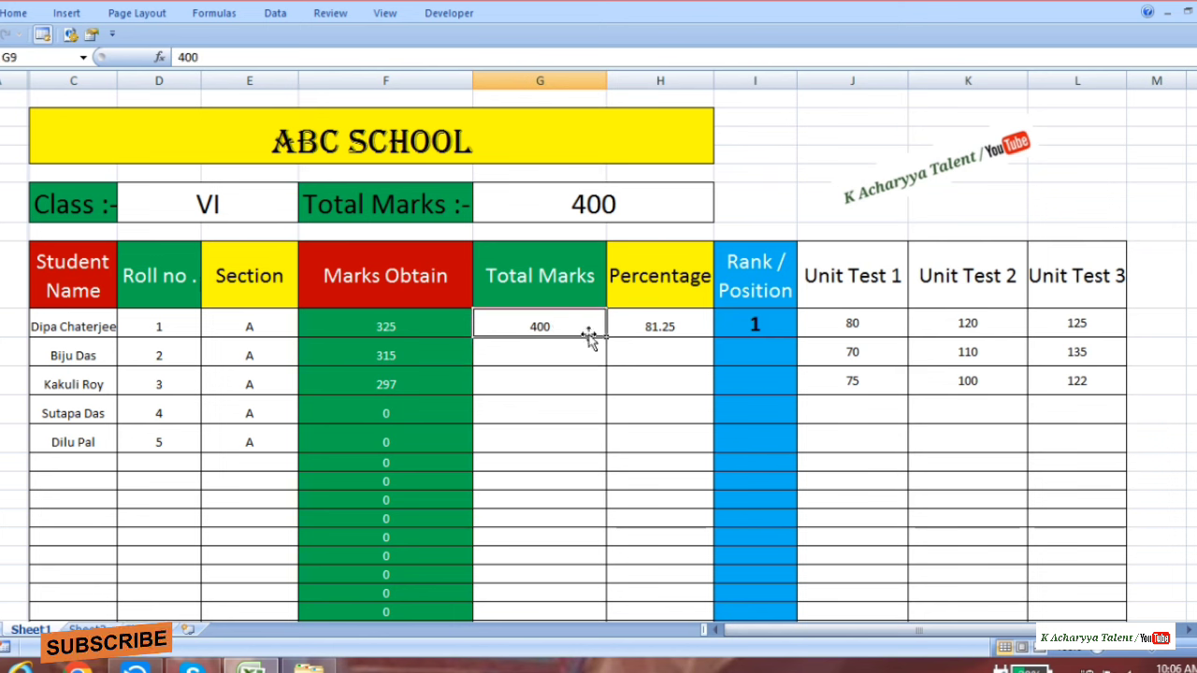
{"action": "left_click_drag", "start_coordinate": [604, 337], "coordinate": [600, 446]}
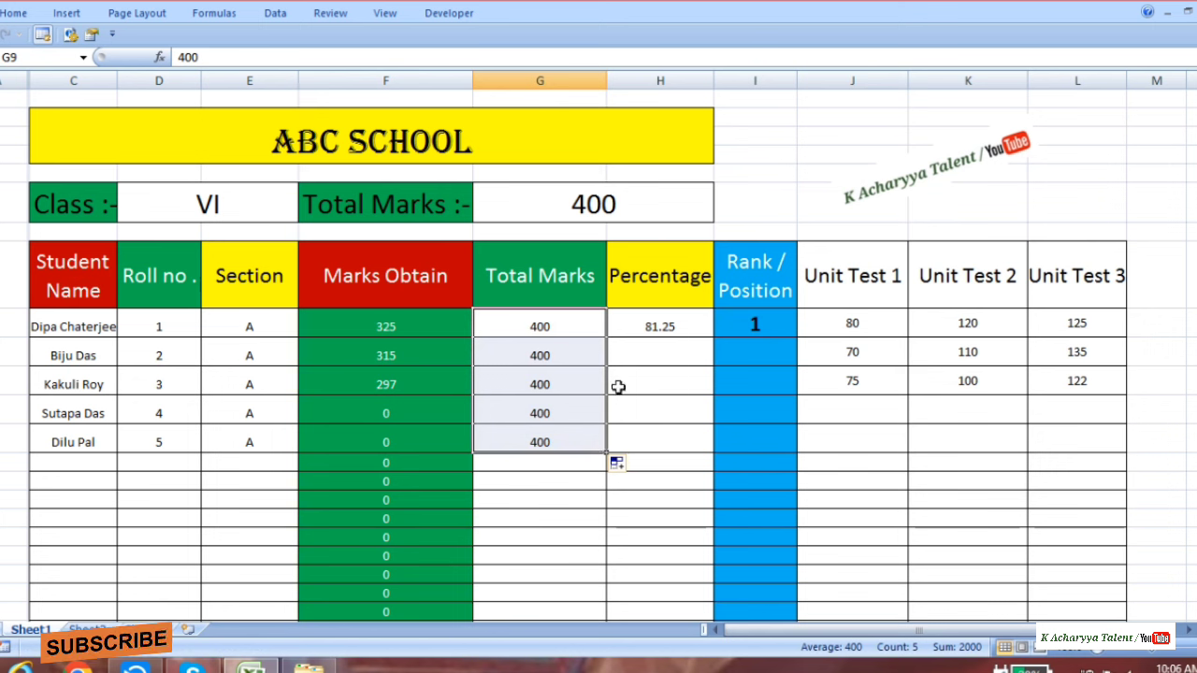
Step: Fill the percentage and rank formulas from H9 and I9 down to row 13
{"action": "left_click", "coordinate": [685, 319]}
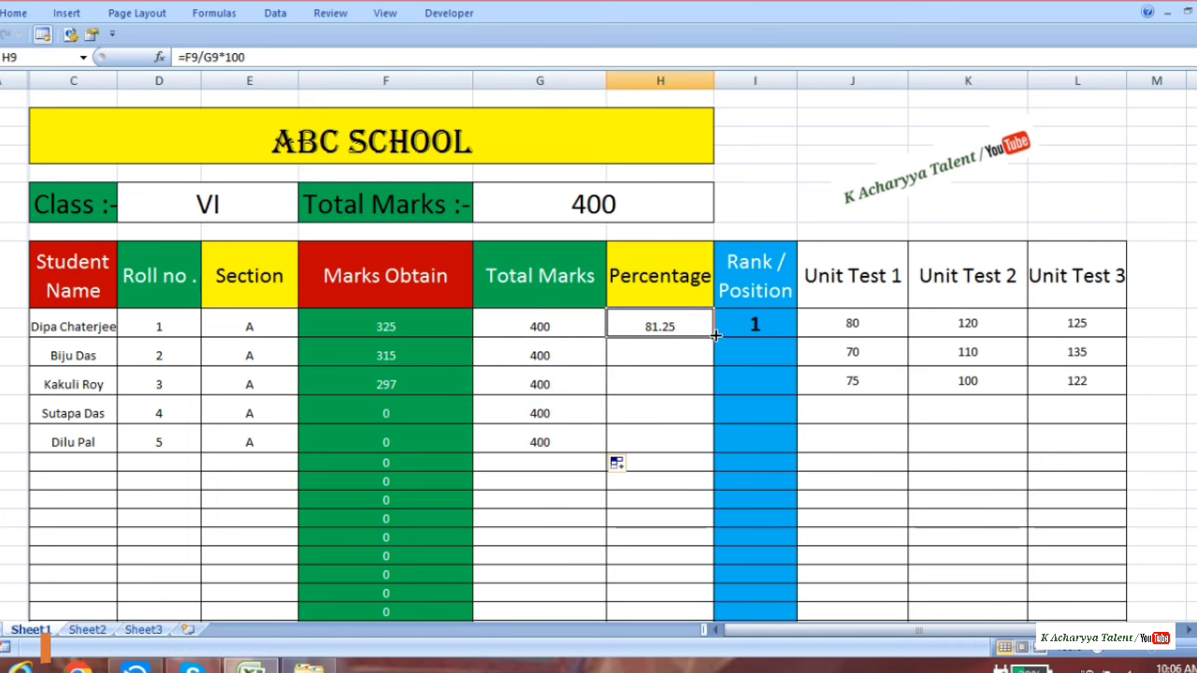
{"action": "left_click_drag", "start_coordinate": [705, 328], "coordinate": [706, 446]}
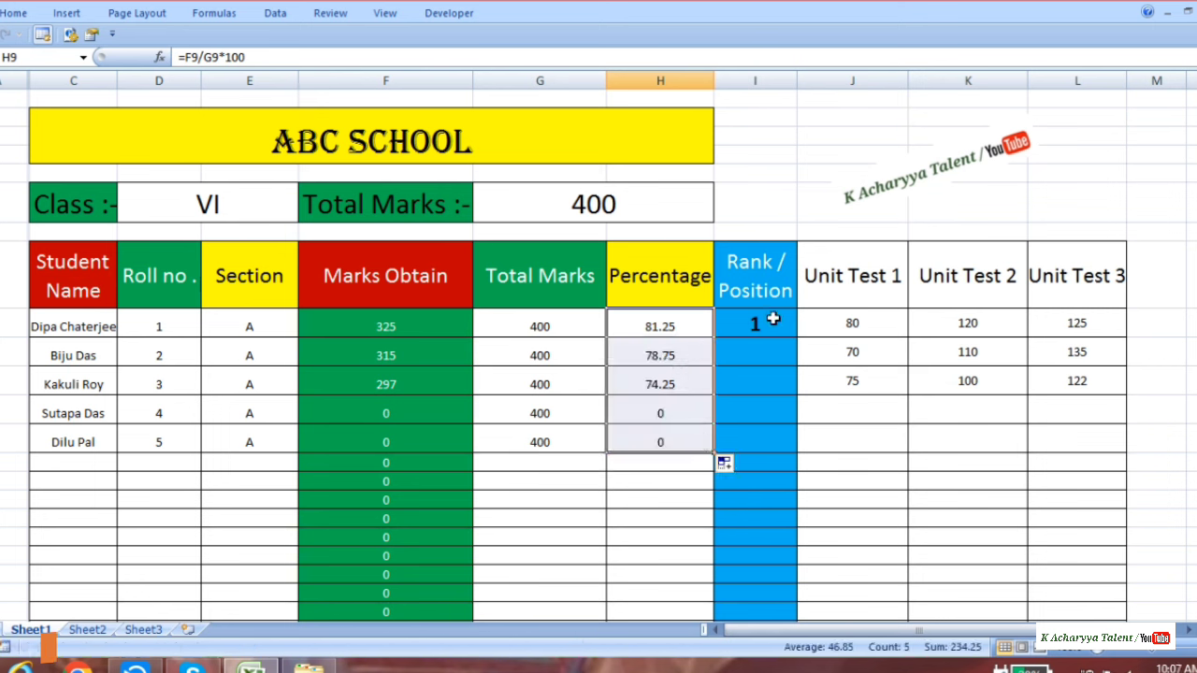
{"action": "left_click", "coordinate": [773, 319]}
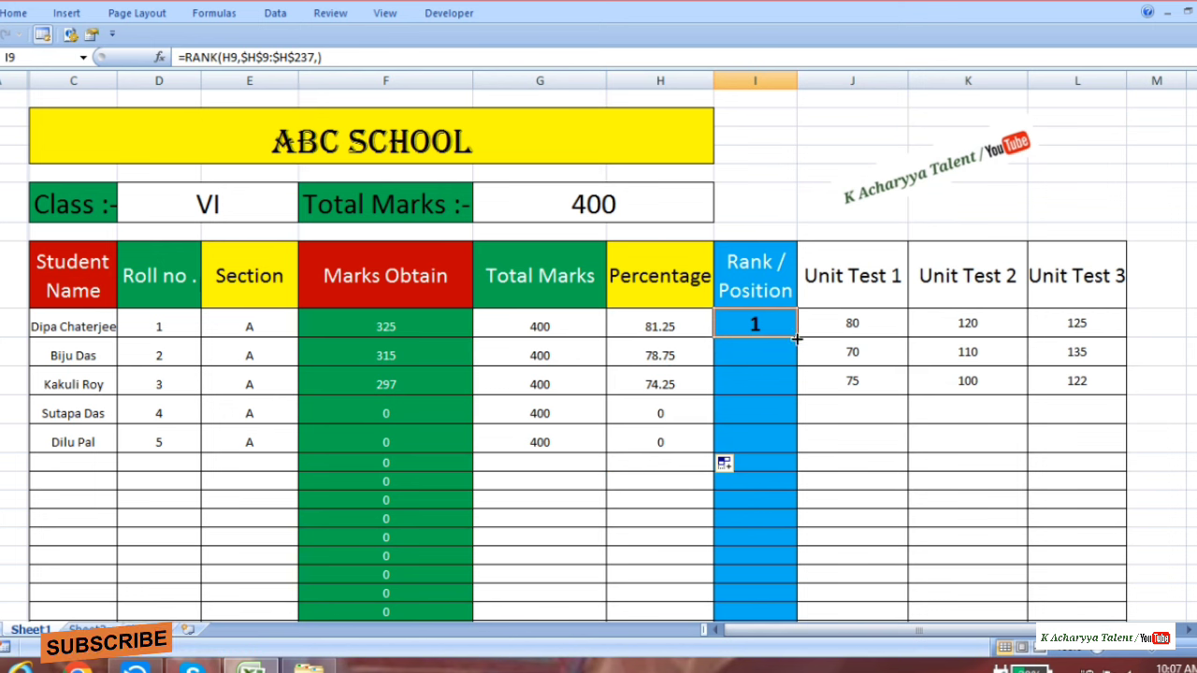
{"action": "left_click_drag", "start_coordinate": [796, 337], "coordinate": [792, 454]}
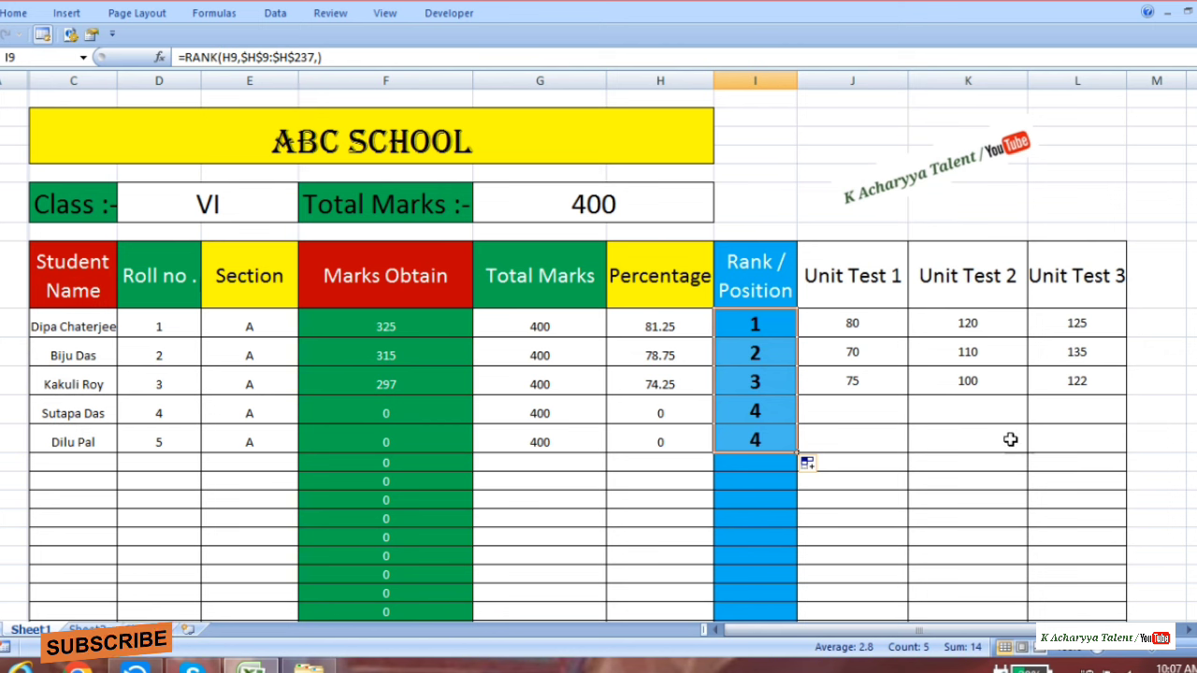
Step: Enter the fourth student's Unit Test scores 55, 112 and 125 in J12:L12
{"action": "left_click", "coordinate": [852, 408]}
{"action": "double_click", "coordinate": [853, 409]}
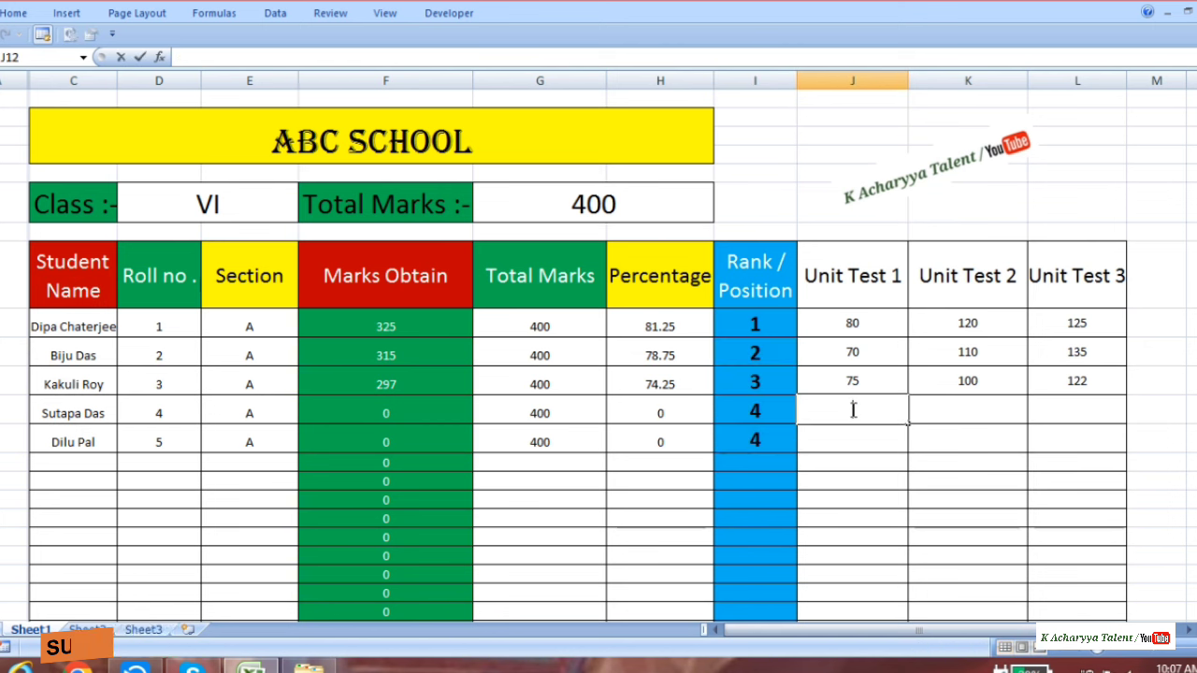
{"action": "type", "text": "55"}
{"action": "key", "text": "Tab"}
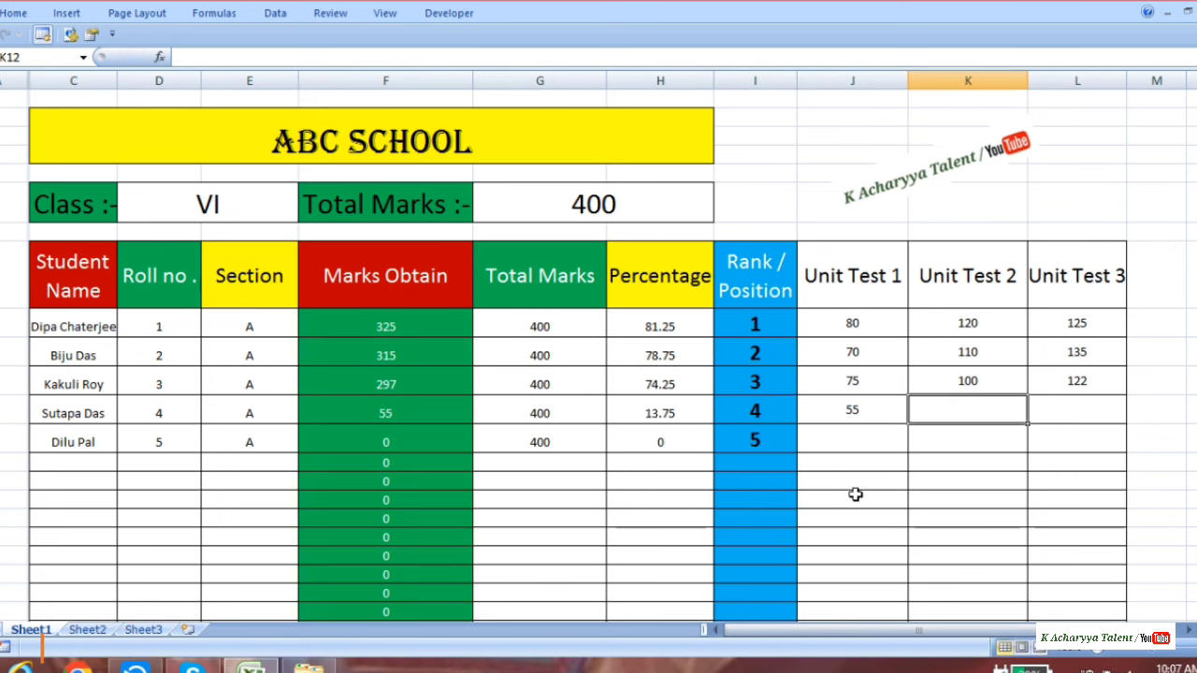
{"action": "type", "text": "1"}
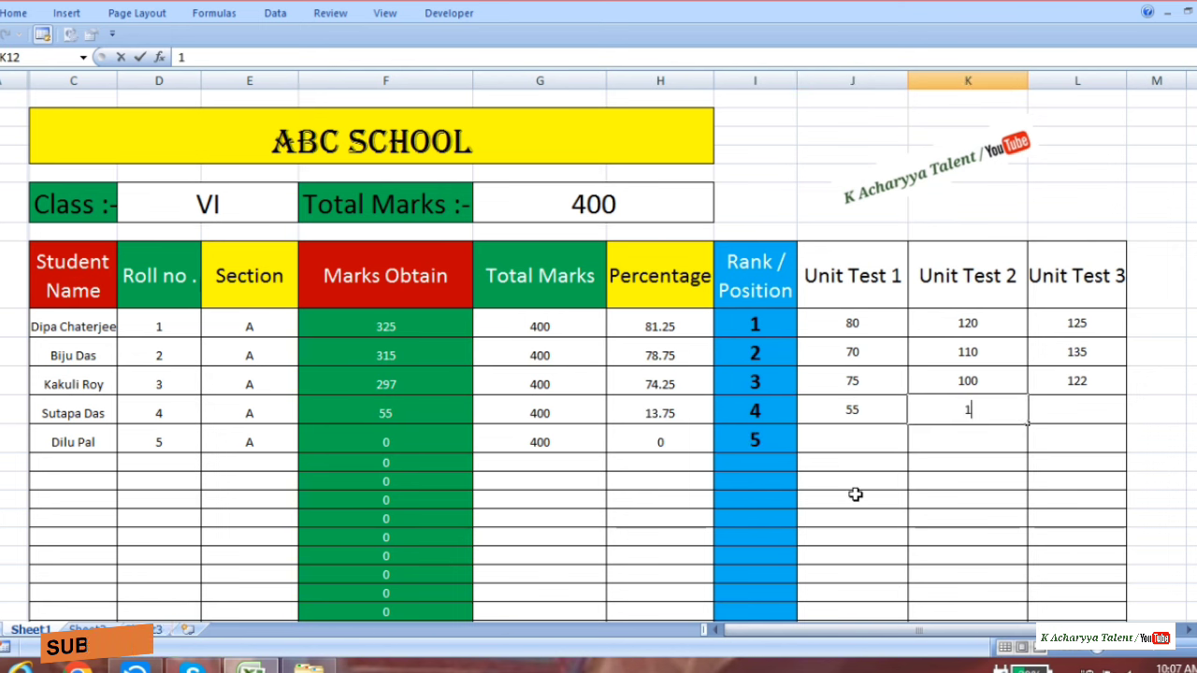
{"action": "type", "text": "12"}
{"action": "key", "text": "Tab"}
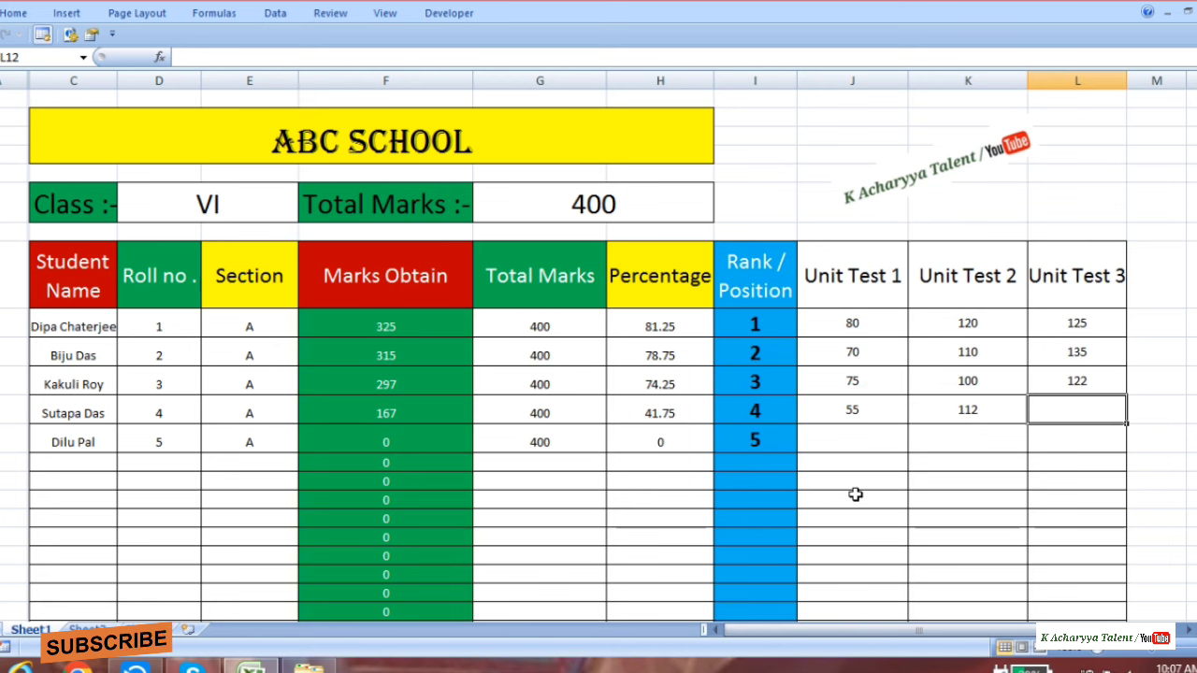
{"action": "type", "text": "12"}
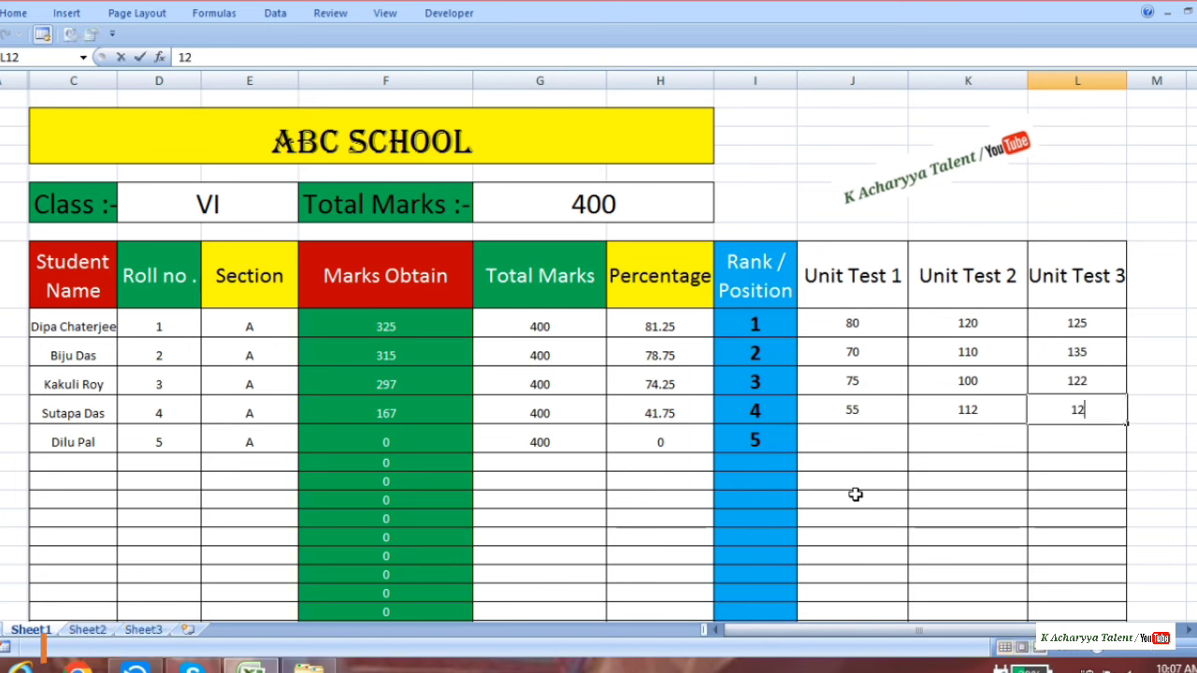
{"action": "type", "text": "5"}
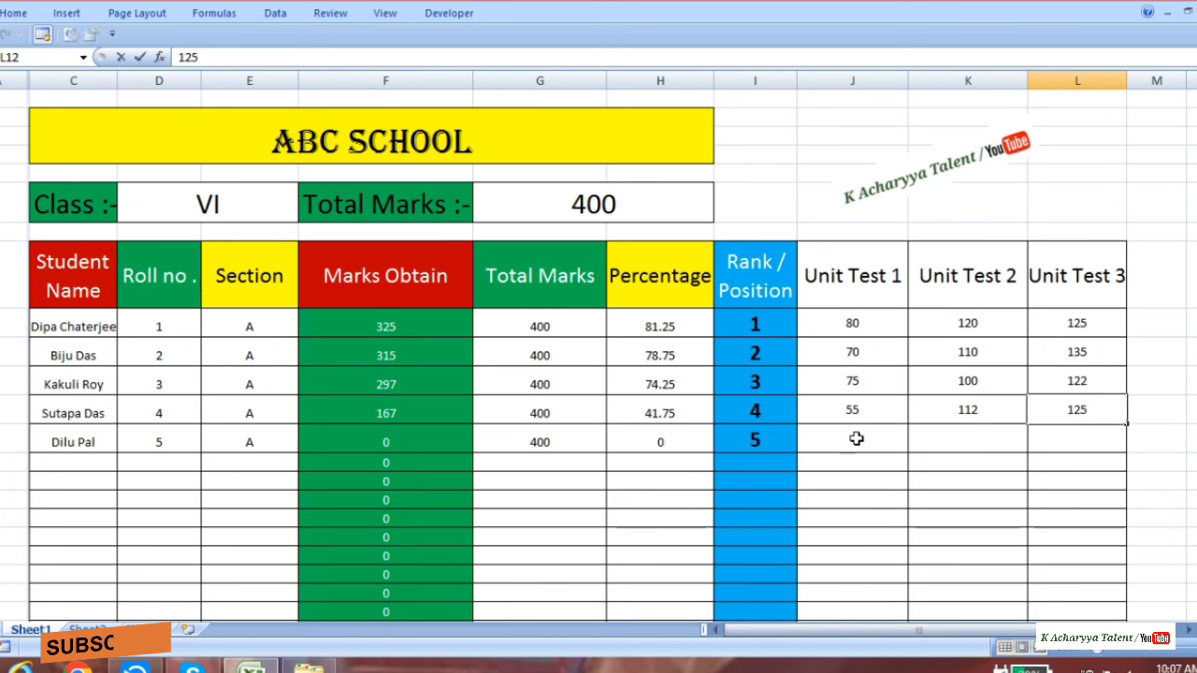
Step: Enter the fifth student's Unit Test scores 95, 135 and 160 in J13:L13
{"action": "left_click", "coordinate": [857, 437]}
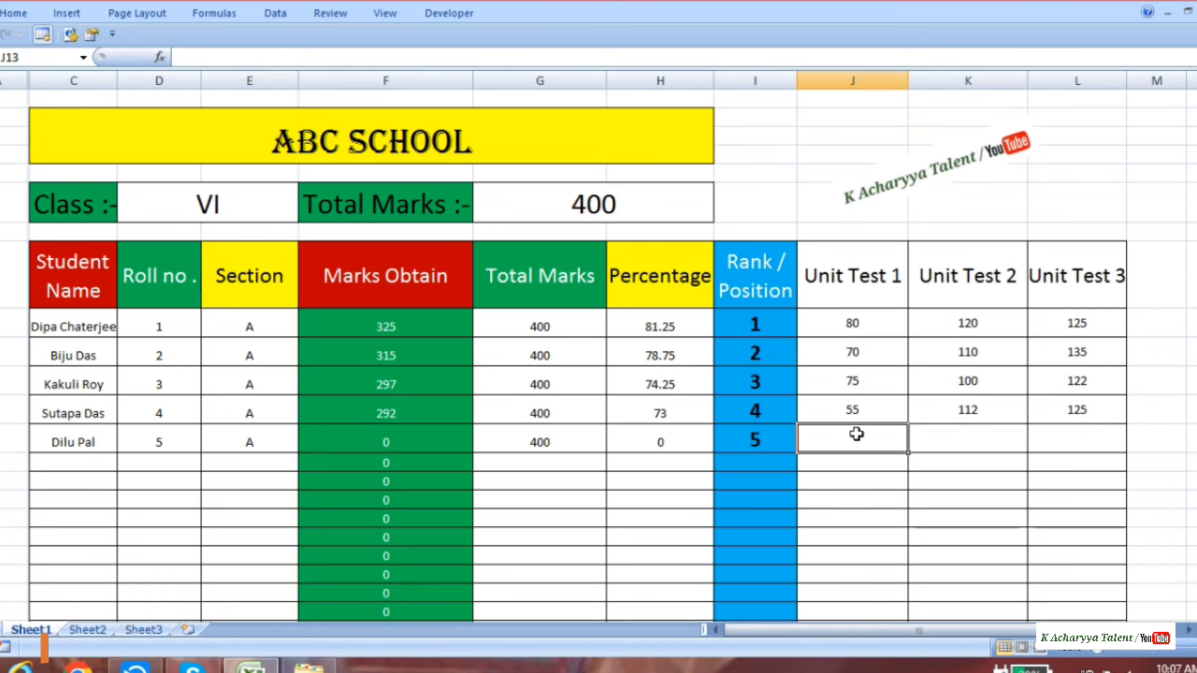
{"action": "double_click", "coordinate": [857, 435]}
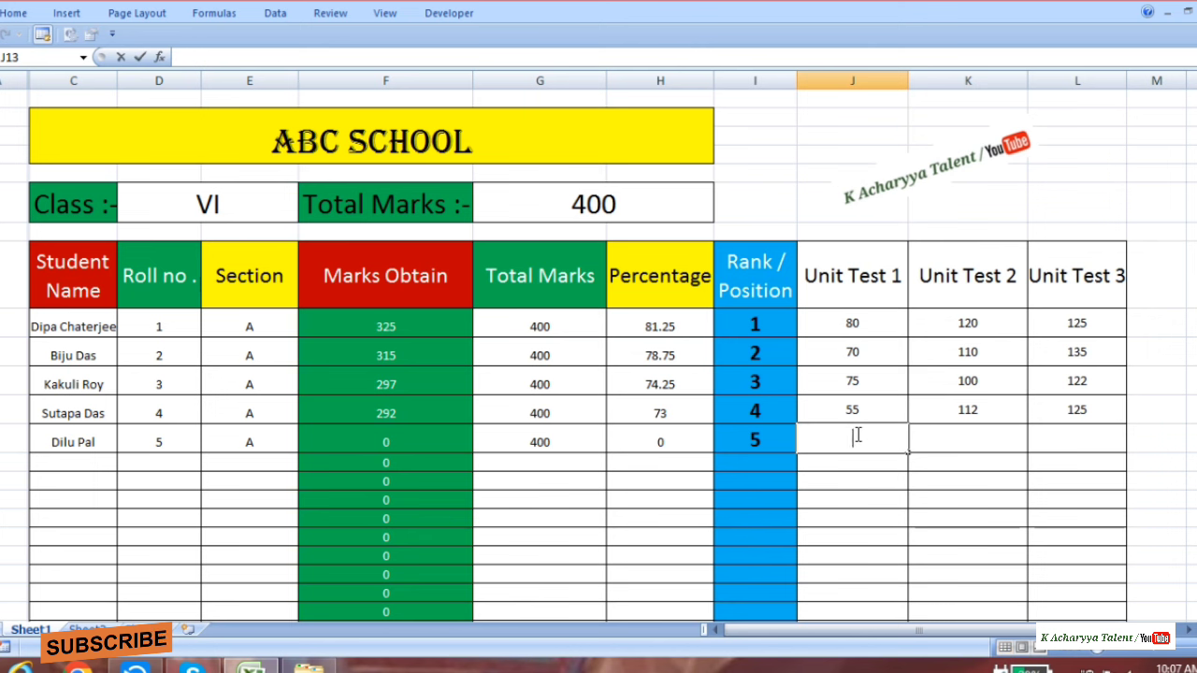
{"action": "type", "text": "95"}
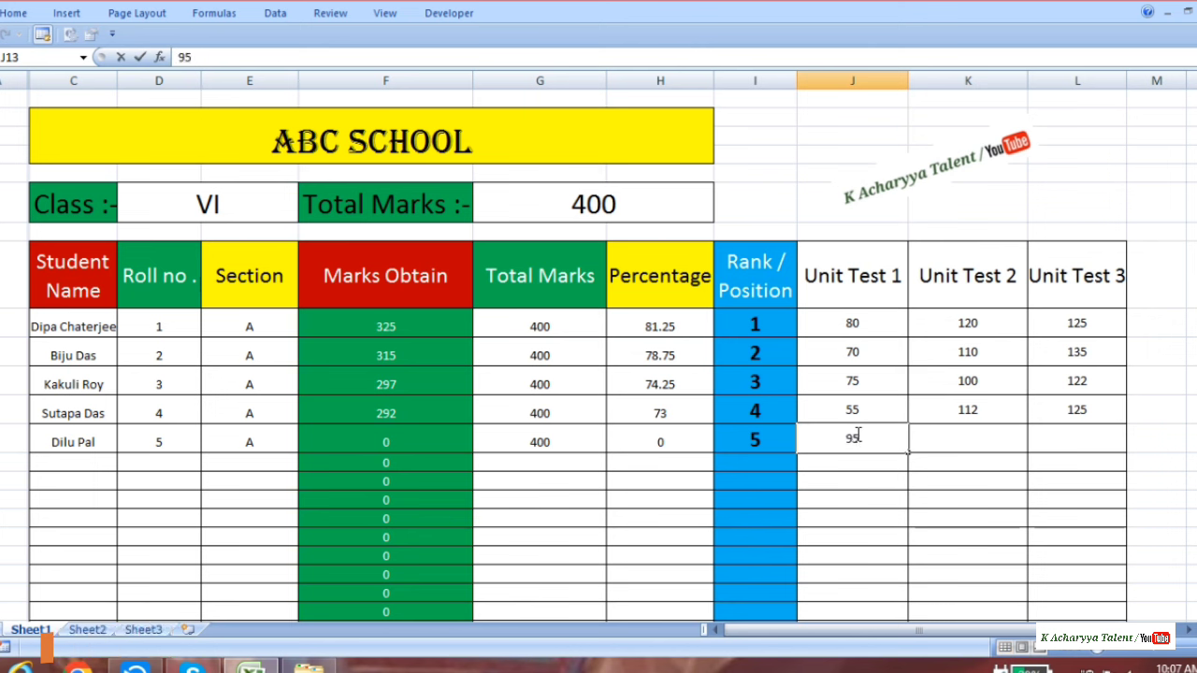
{"action": "key", "text": "Tab"}
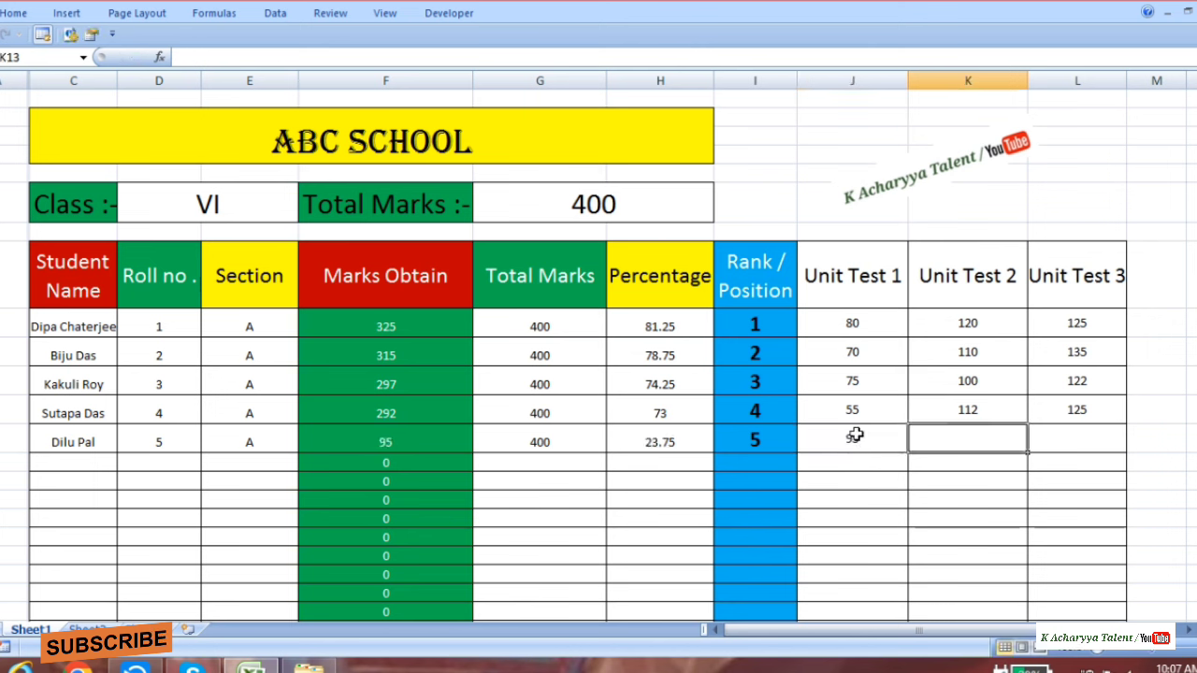
{"action": "type", "text": "135"}
{"action": "key", "text": "Tab"}
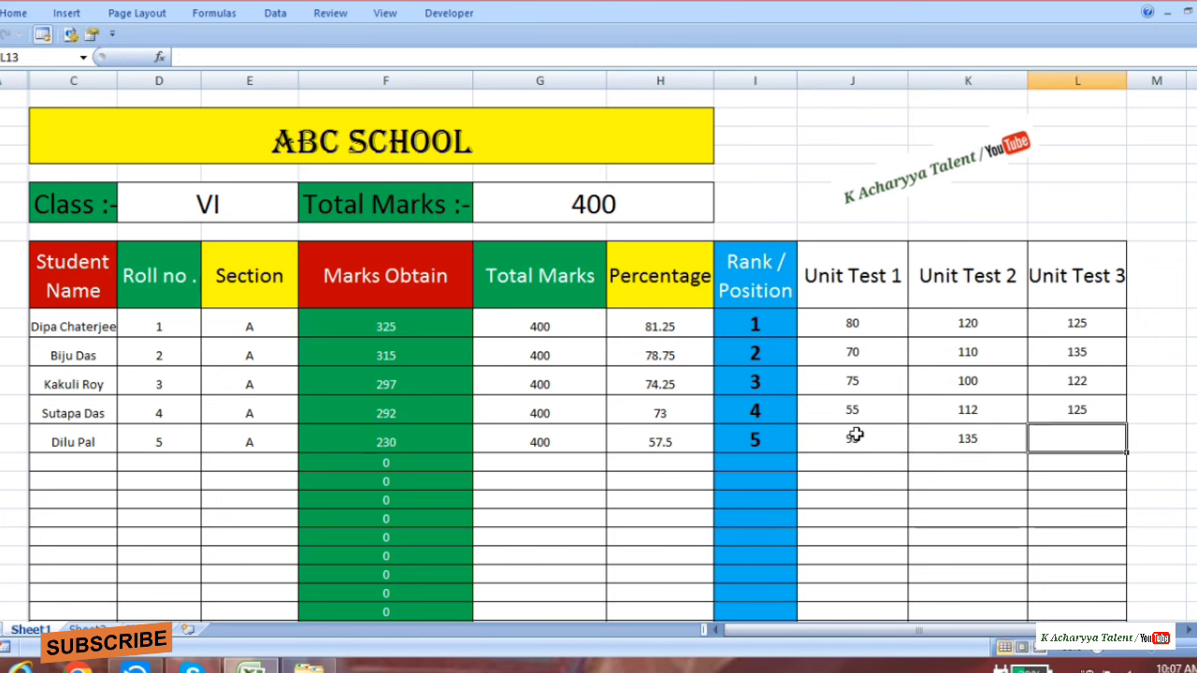
{"action": "type", "text": "16"}
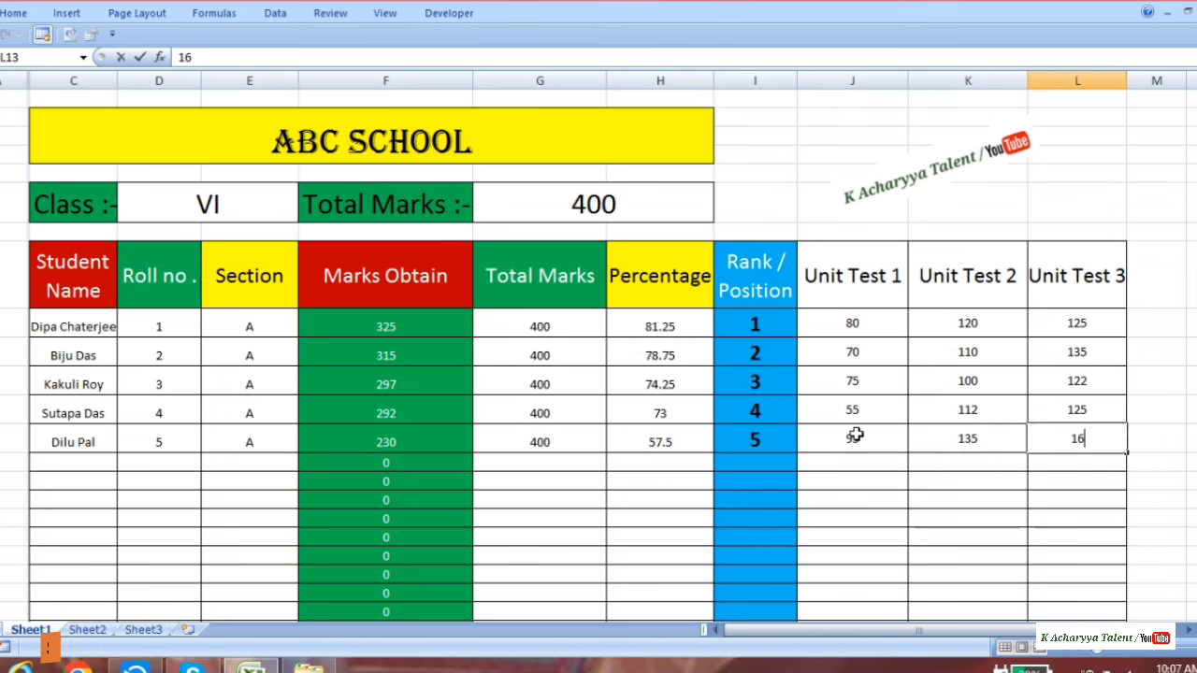
{"action": "type", "text": "0"}
{"action": "key", "text": "Tab"}
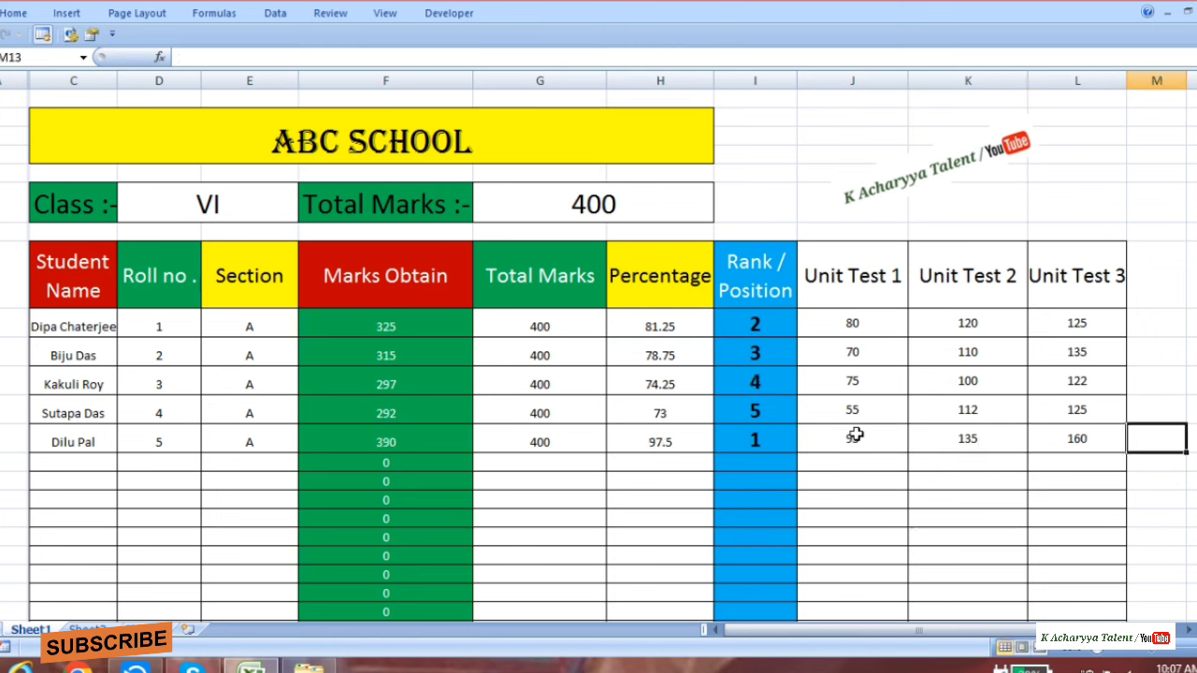